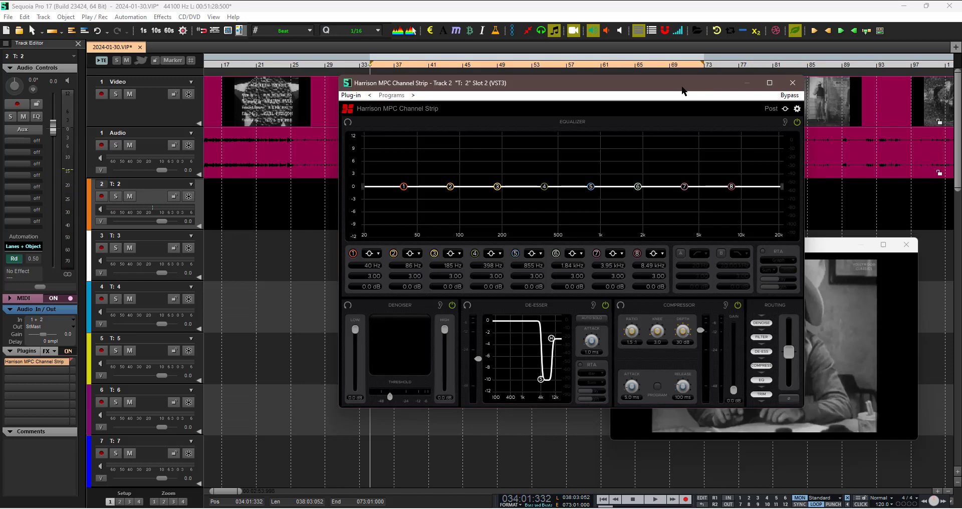
Disable the de-esser, compressor and equalizer sections of the Harrison MPC Channel Strip, leaving only its denoiser active
{"action": "left_click_drag", "start_coordinate": [682, 88], "coordinate": [562, 109]}
{"action": "left_click", "coordinate": [486, 326]}
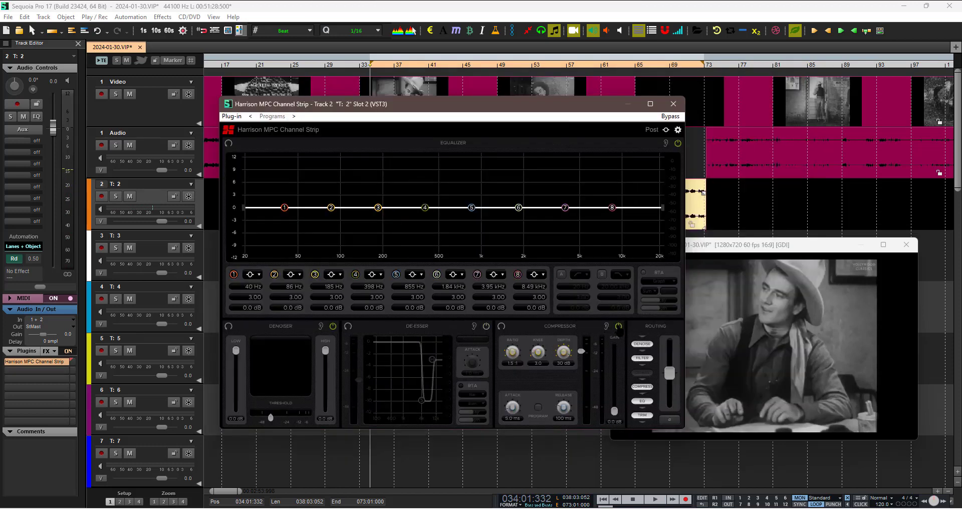
{"action": "left_click", "coordinate": [618, 326]}
{"action": "left_click", "coordinate": [678, 144]}
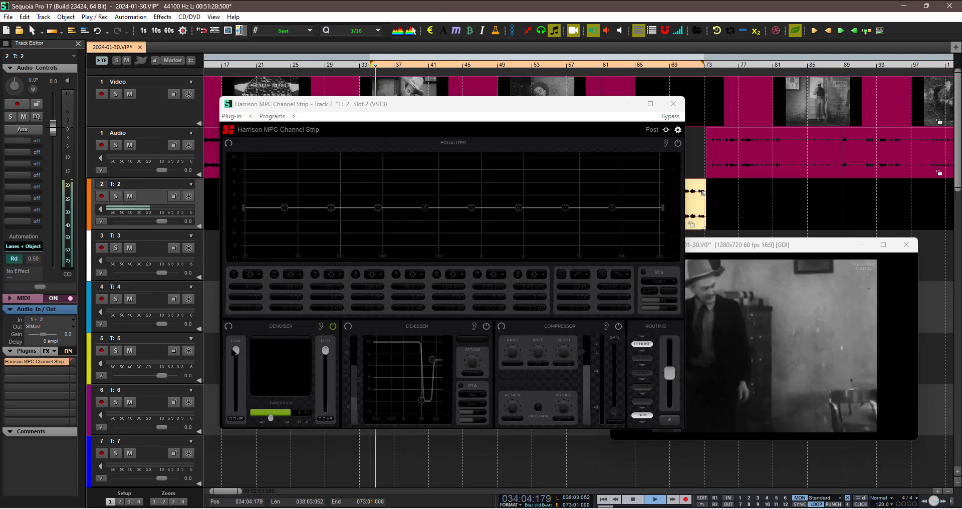
Tune the channel strip's denoiser to about -9.7 dB low and -4.2 dB high with a lower threshold, and close the plug-in window
{"action": "left_click", "coordinate": [238, 357]}
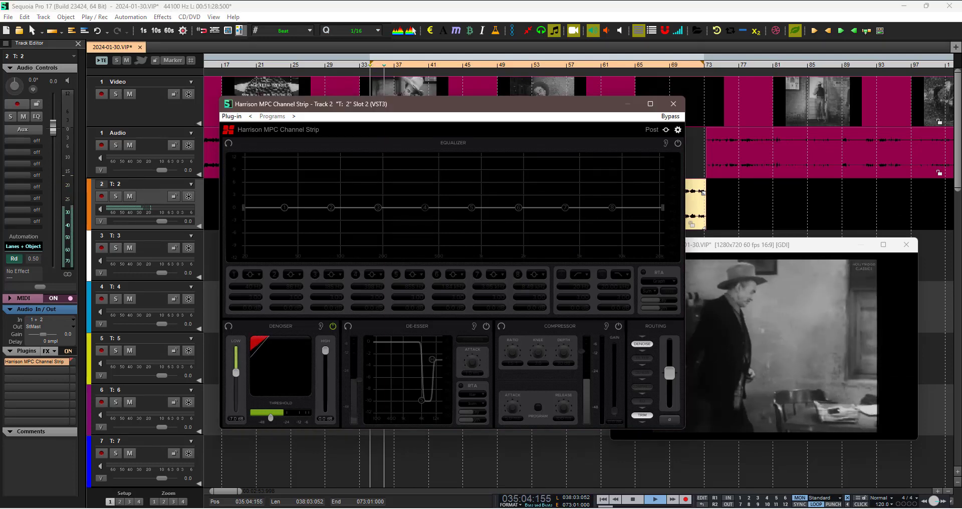
{"action": "left_click_drag", "start_coordinate": [239, 378], "coordinate": [238, 382]}
{"action": "left_click_drag", "start_coordinate": [326, 350], "coordinate": [327, 373]}
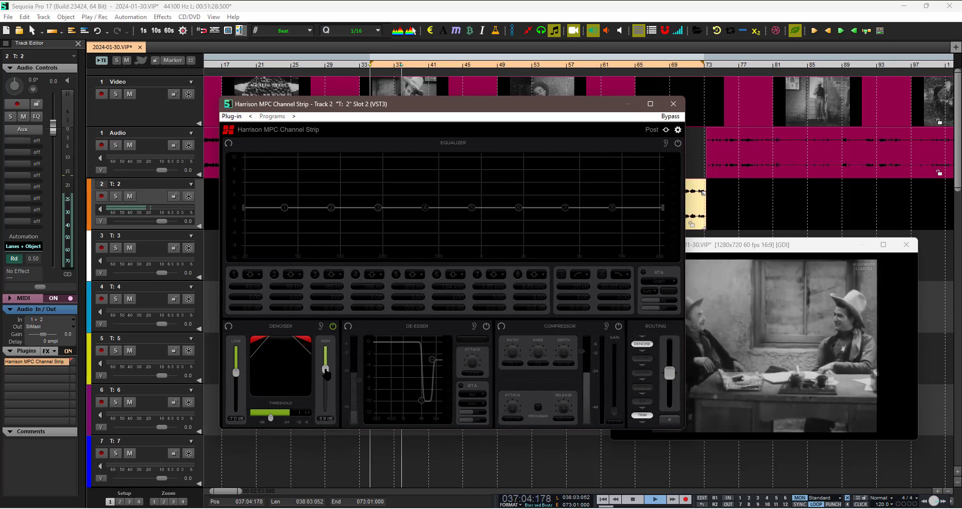
{"action": "left_click_drag", "start_coordinate": [270, 418], "coordinate": [260, 418]}
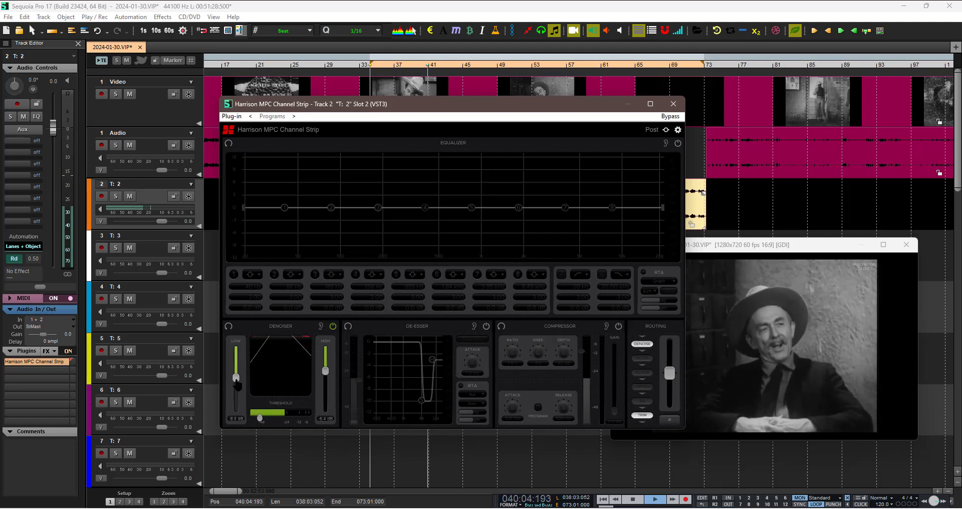
{"action": "left_click_drag", "start_coordinate": [238, 386], "coordinate": [240, 389]}
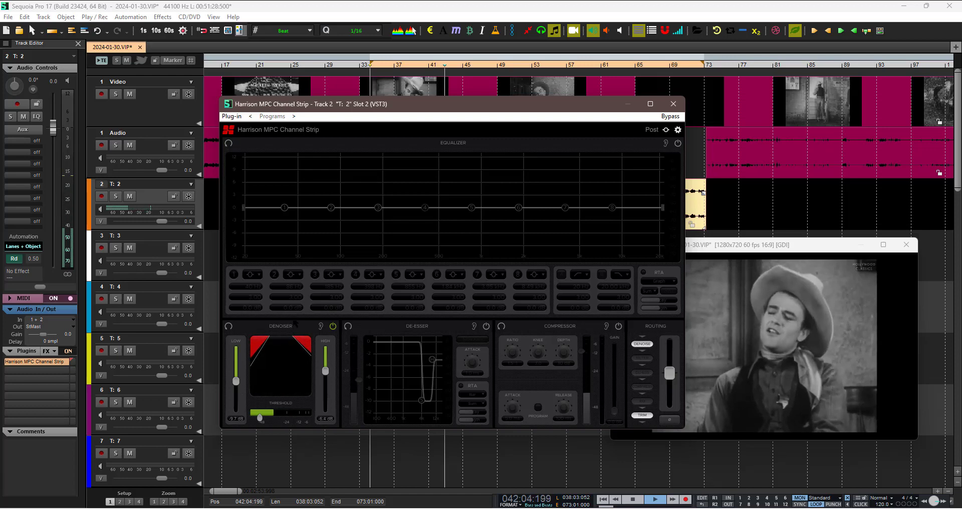
{"action": "left_click_drag", "start_coordinate": [453, 109], "coordinate": [477, 109]}
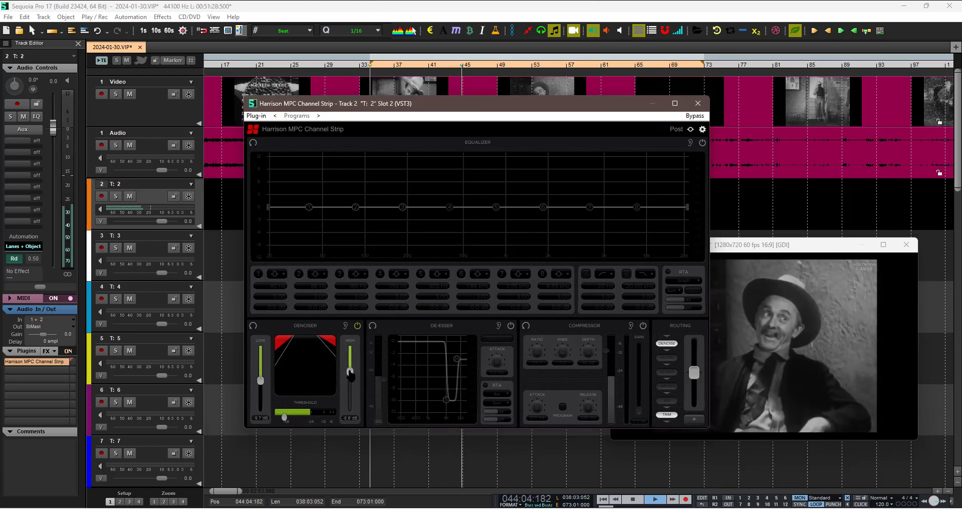
{"action": "left_click_drag", "start_coordinate": [350, 373], "coordinate": [350, 376]}
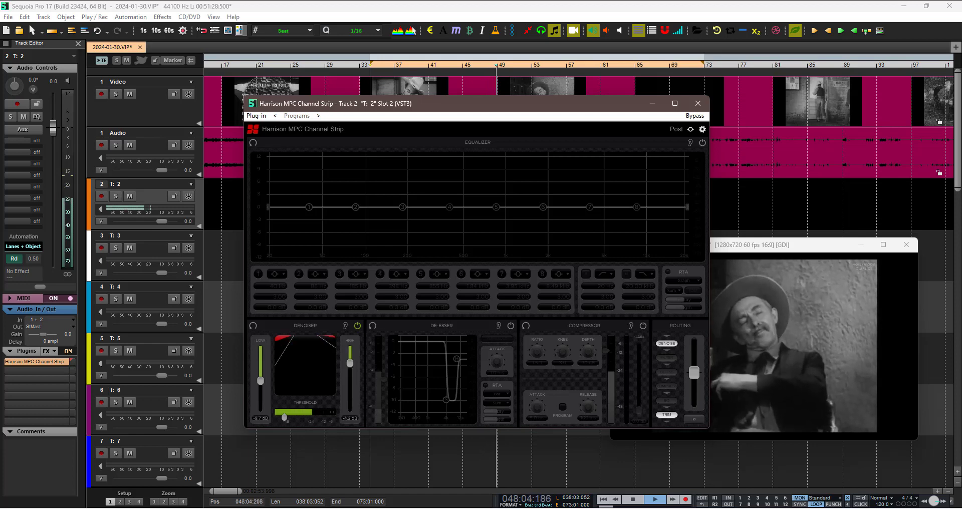
{"action": "left_click", "coordinate": [673, 5]}
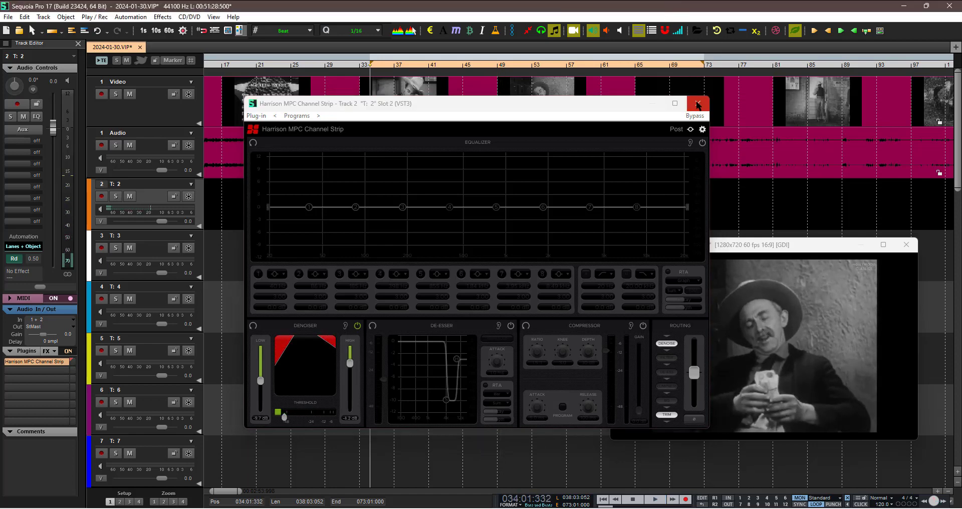
{"action": "left_click", "coordinate": [697, 104]}
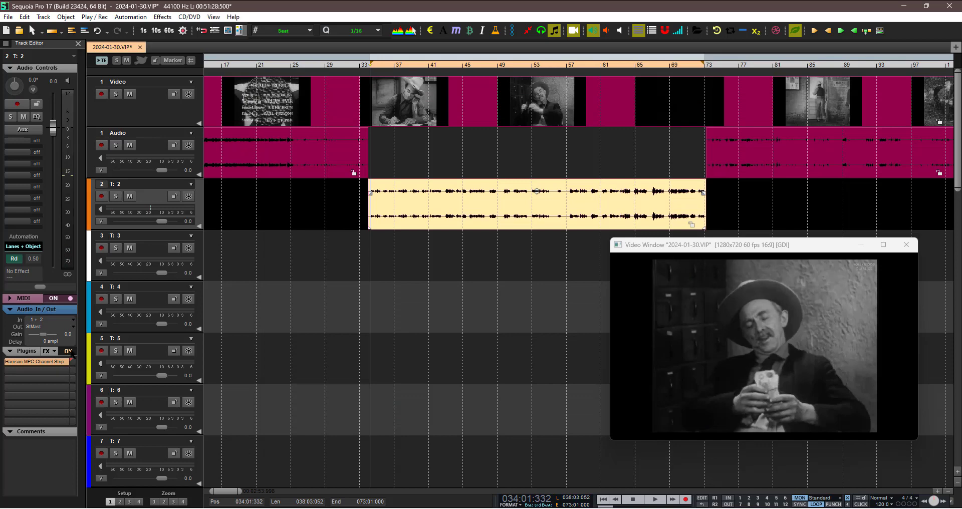
Insert the DeNoiser restoration effect in track 2's next free plug-in slot
{"action": "left_click", "coordinate": [73, 370]}
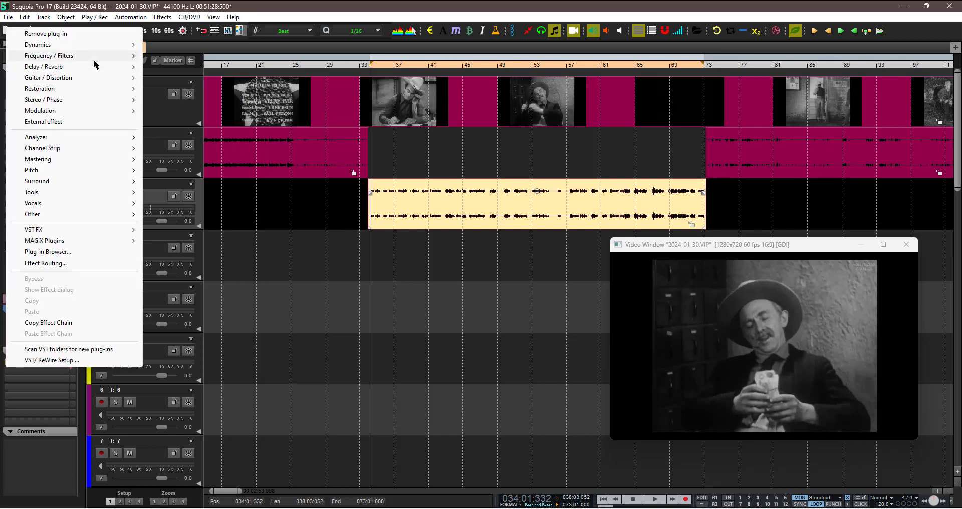
{"action": "mouse_move", "coordinate": [88, 89]}
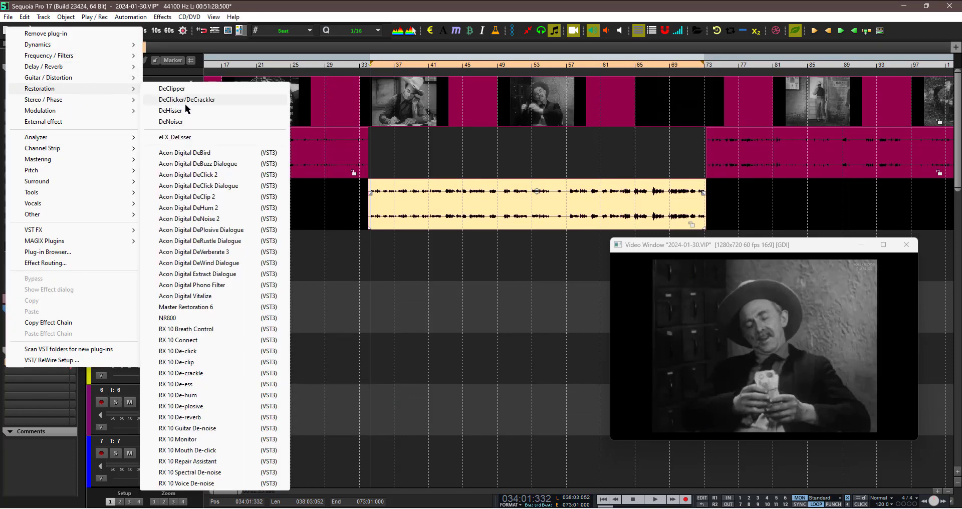
{"action": "left_click", "coordinate": [171, 122]}
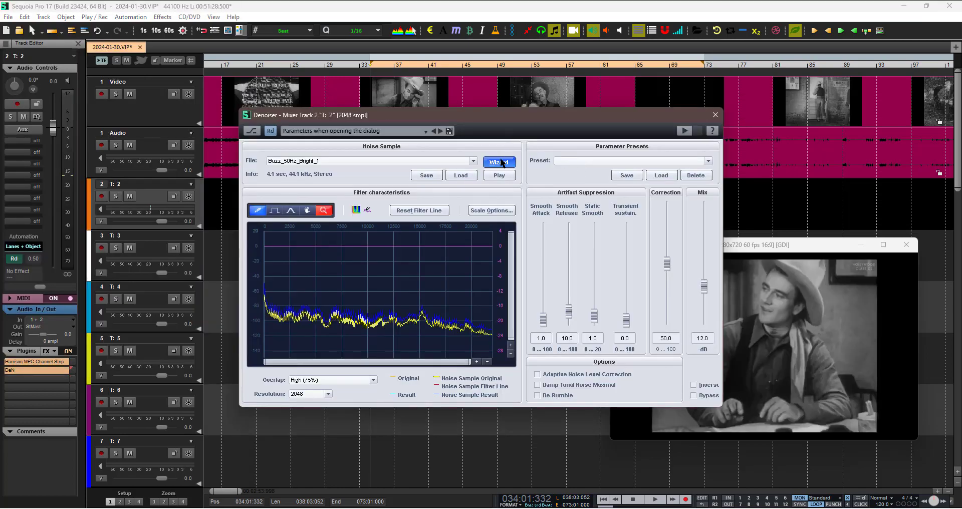
Create a noise print with the wizard by searching the object for low-level positions, and accept the second match
{"action": "left_click", "coordinate": [501, 162]}
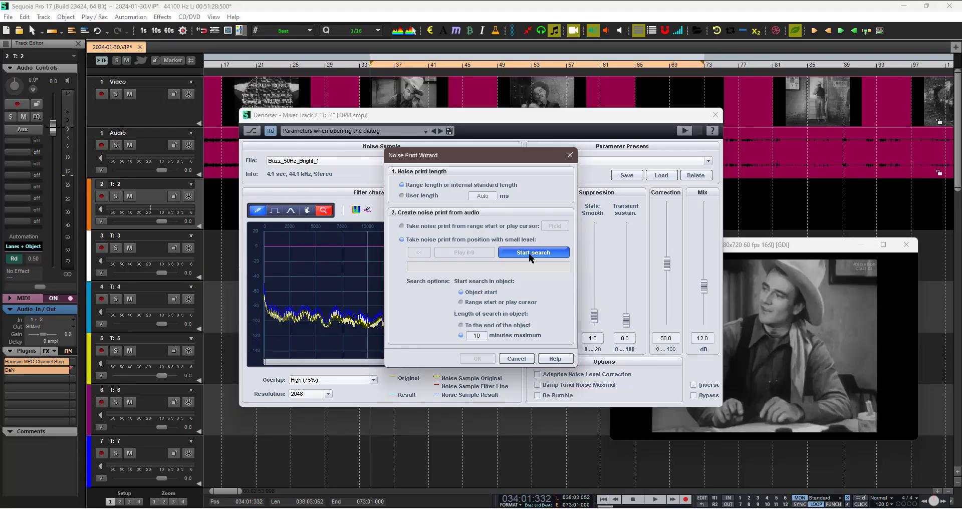
{"action": "left_click", "coordinate": [722, 253]}
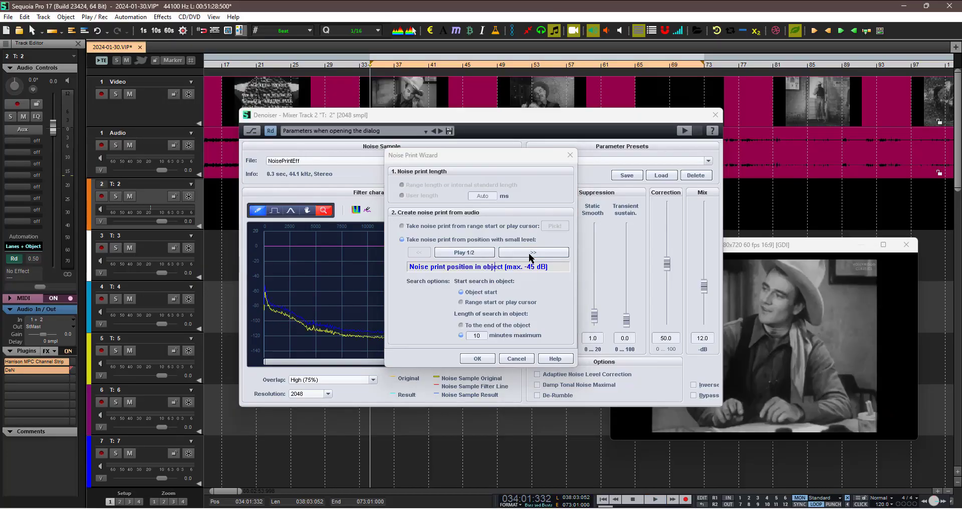
{"action": "left_click", "coordinate": [529, 253]}
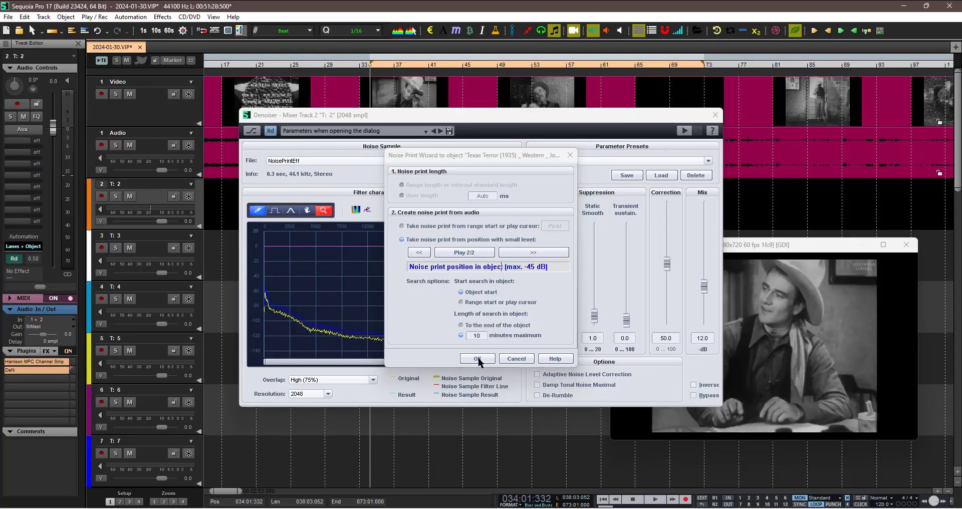
{"action": "left_click", "coordinate": [477, 360]}
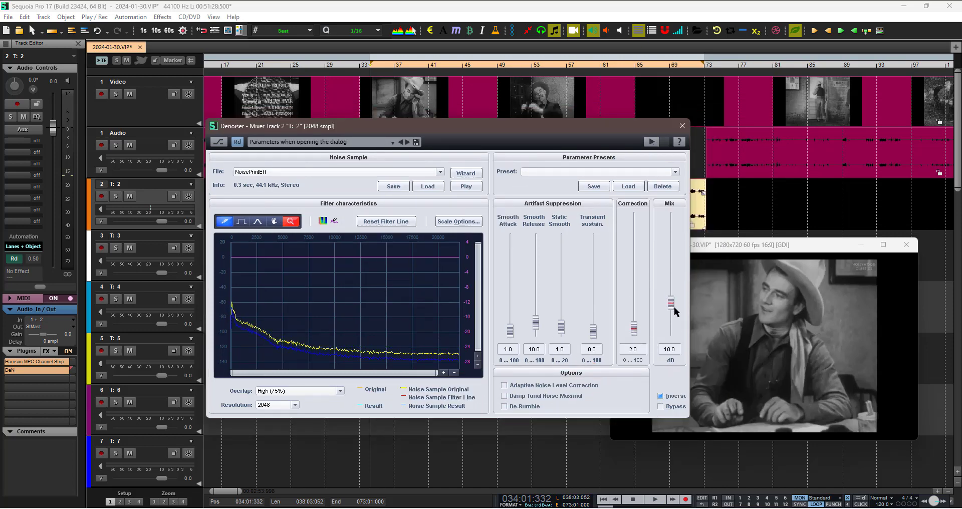
During playback, set the Denoiser's correction to 27, mix to 19 and transient sustain to 17, and turn off Inverse
{"action": "left_click", "coordinate": [589, 9]}
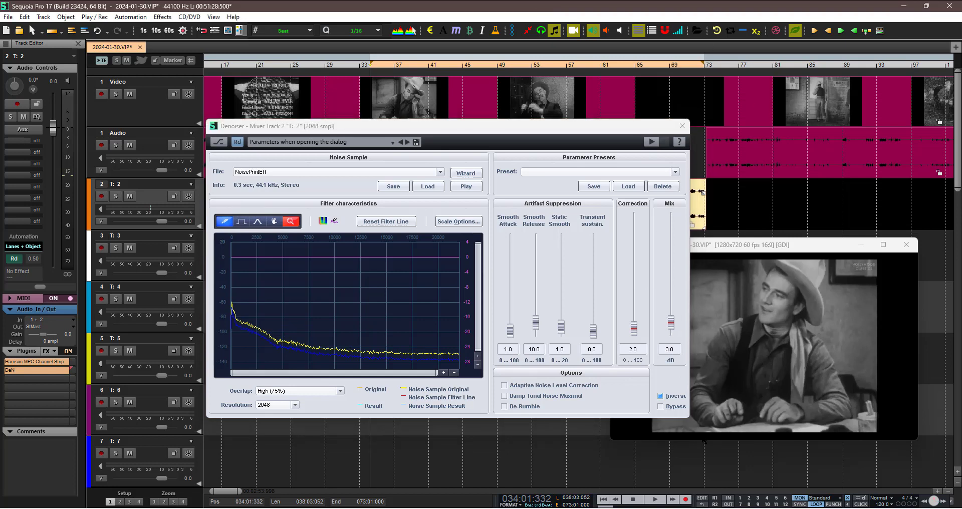
{"action": "left_click", "coordinate": [654, 499]}
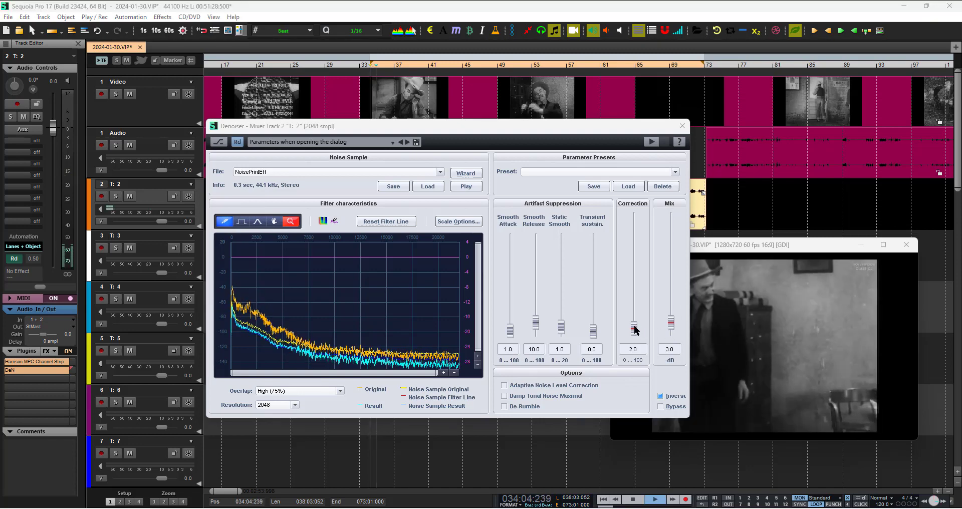
{"action": "left_click_drag", "start_coordinate": [634, 329], "coordinate": [674, 291]}
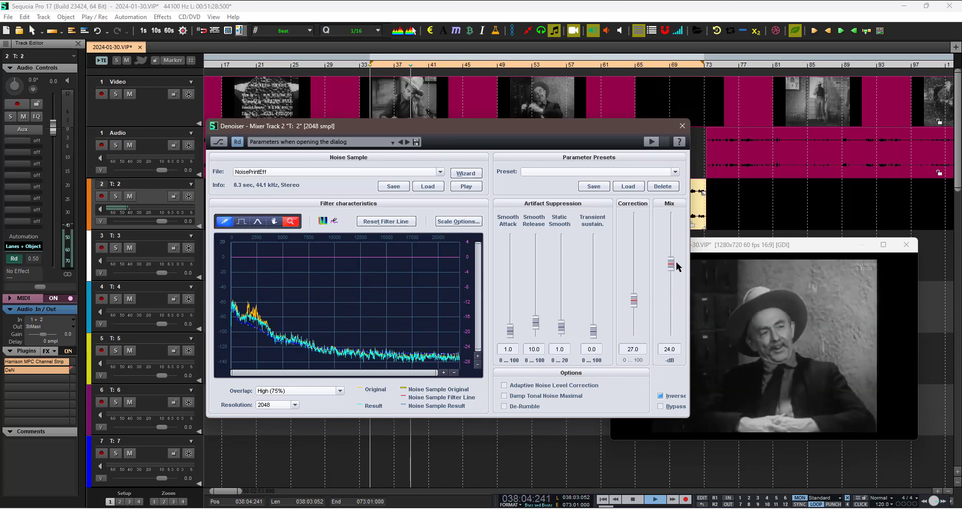
{"action": "left_click_drag", "start_coordinate": [677, 247], "coordinate": [682, 274]}
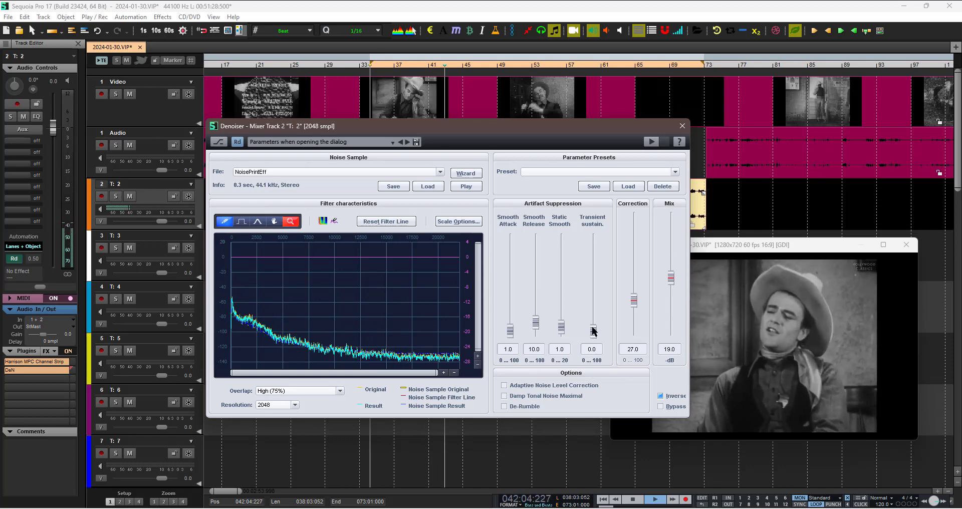
{"action": "left_click_drag", "start_coordinate": [592, 331], "coordinate": [593, 316]}
{"action": "left_click", "coordinate": [660, 395]}
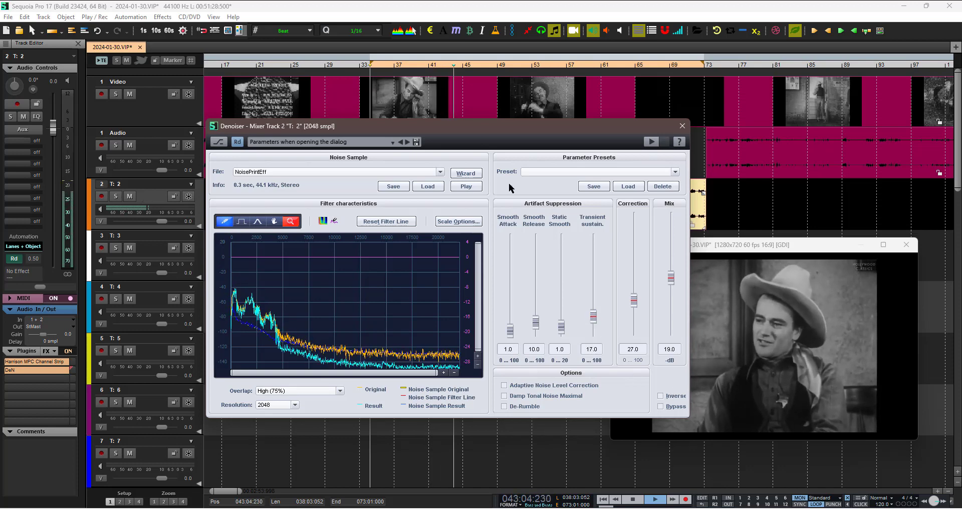
Close the Denoiser after listening to the result, and bypass both plug-ins on track 2
{"action": "left_click_drag", "start_coordinate": [521, 125], "coordinate": [570, 112]}
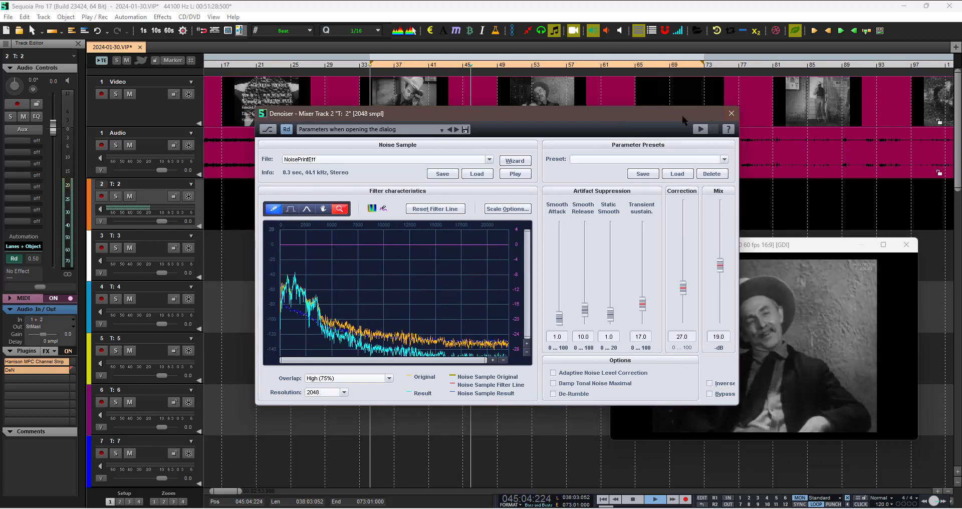
{"action": "left_click_drag", "start_coordinate": [682, 117], "coordinate": [619, 122]}
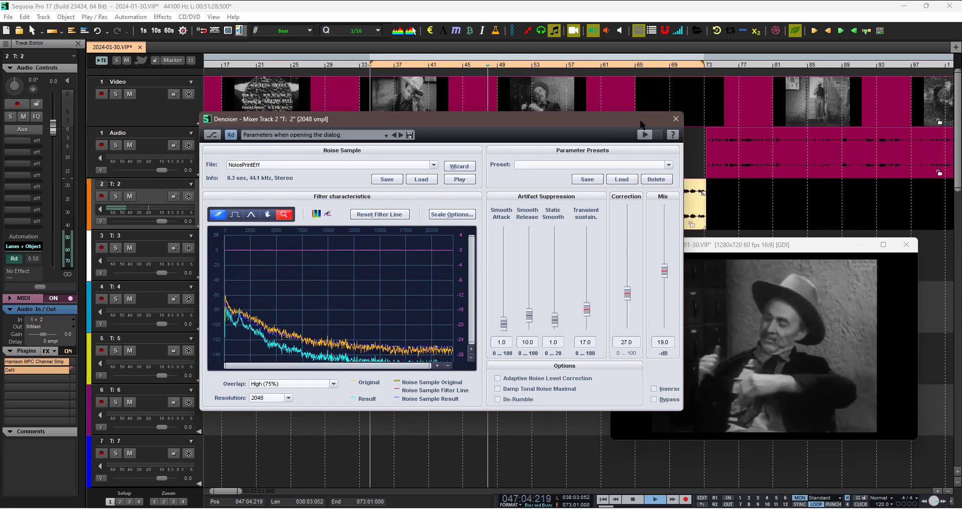
{"action": "left_click", "coordinate": [674, 121]}
{"action": "key", "text": "space"}
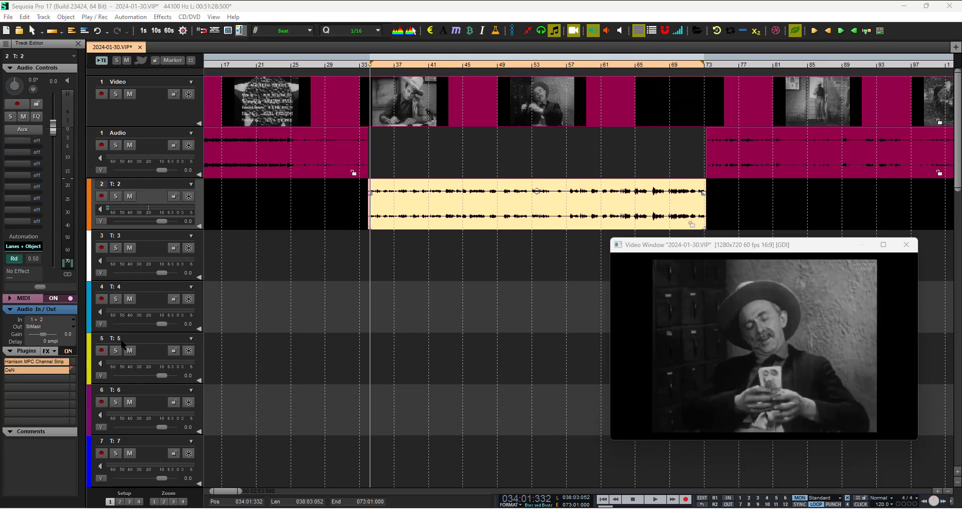
{"action": "left_click", "coordinate": [35, 370]}
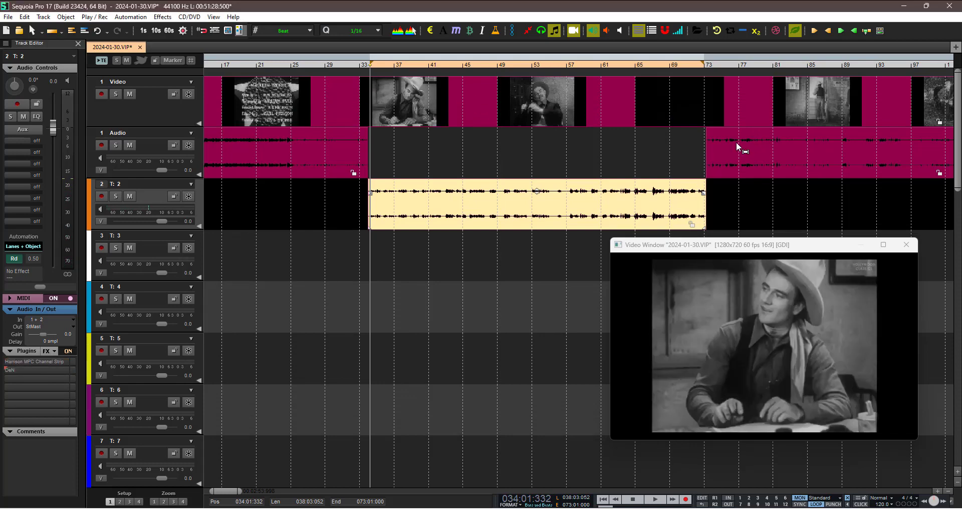
Split the track 2 clip near its start at 034:04:041
{"action": "left_click_drag", "start_coordinate": [238, 494], "coordinate": [218, 488]}
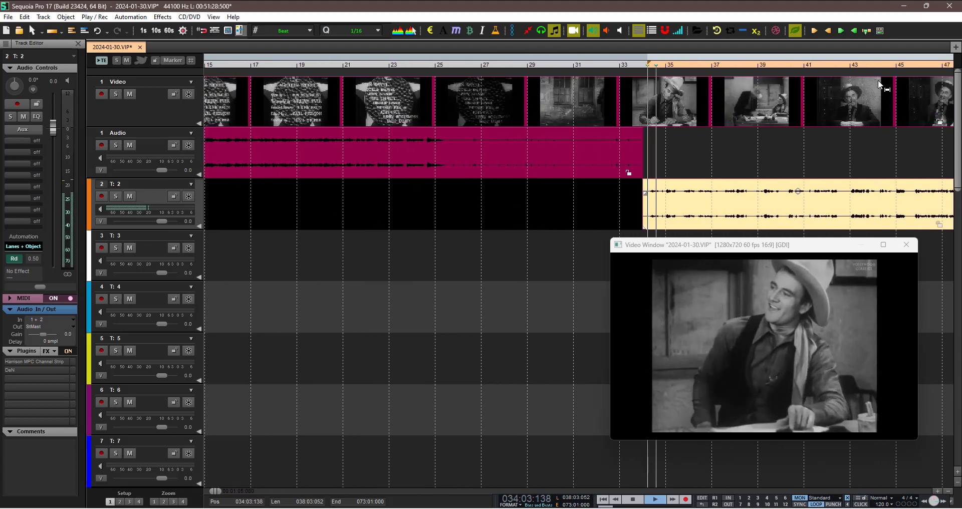
{"action": "left_click", "coordinate": [661, 64]}
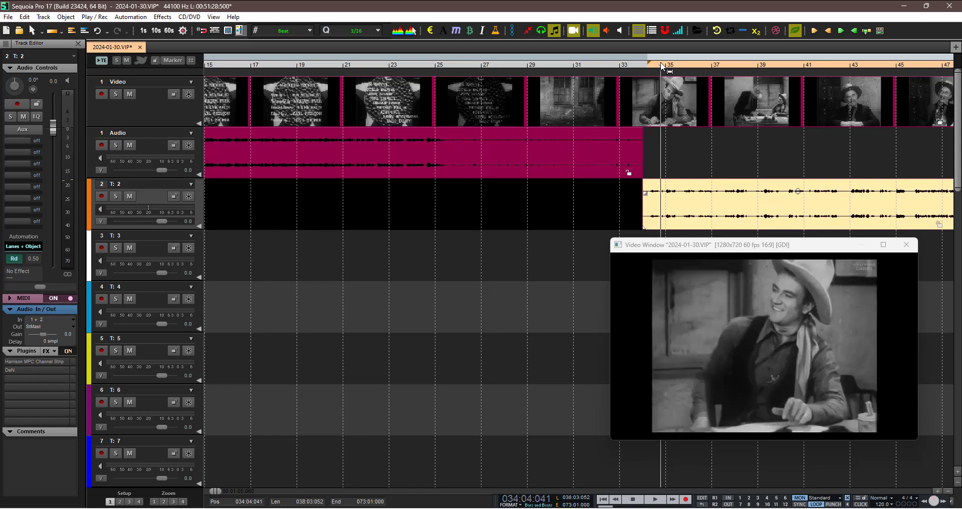
{"action": "key", "text": "t"}
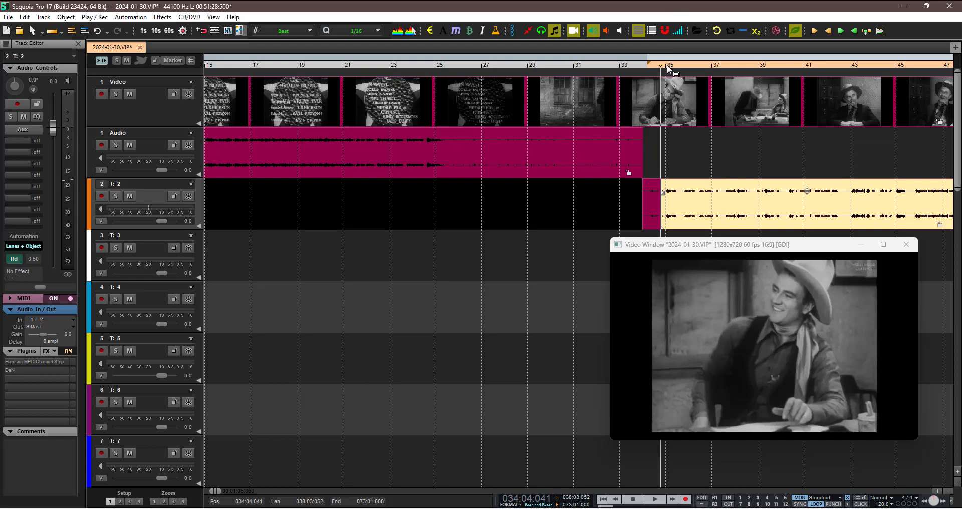
{"action": "left_click", "coordinate": [666, 65]}
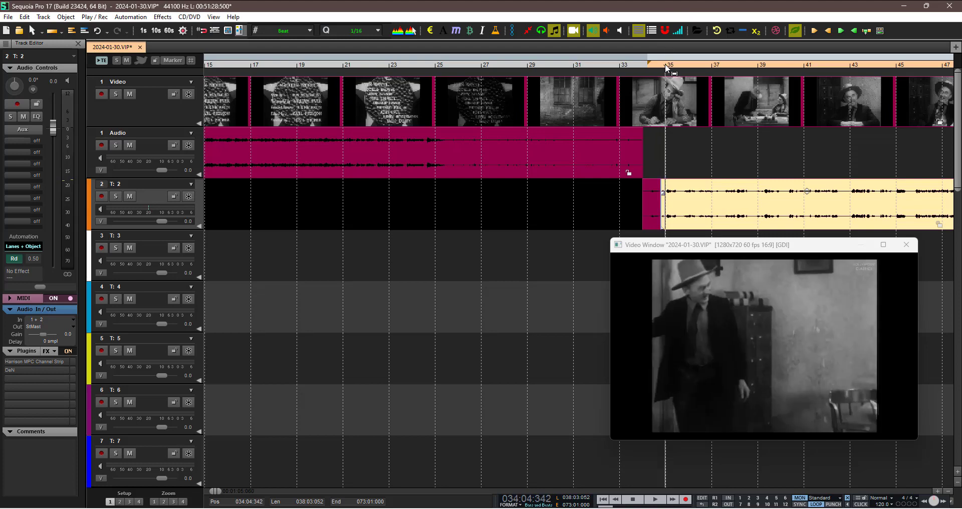
{"action": "key", "text": "ctrl+z"}
{"action": "left_click", "coordinate": [666, 67]}
{"action": "key", "text": "ctrl+y"}
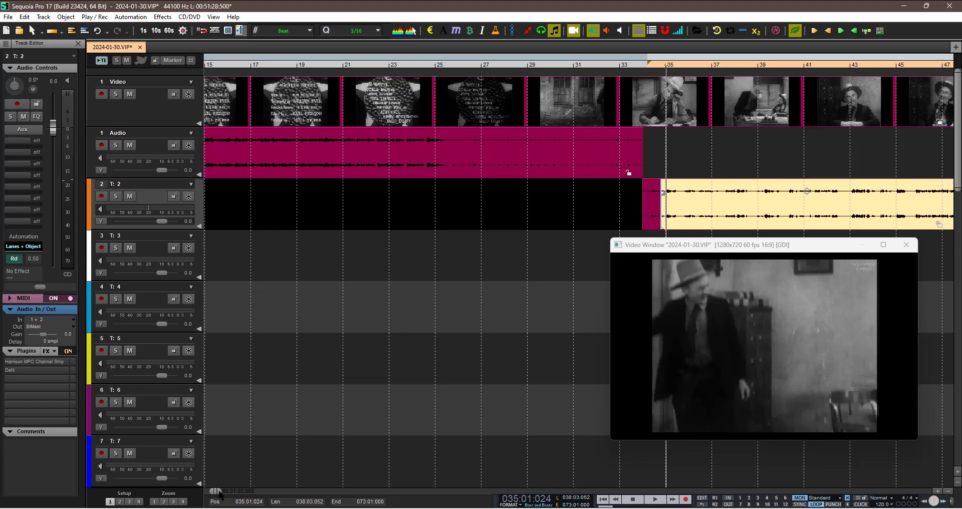
Split the track 2 clip a second time at 034:04:226 to isolate a short piece near its start
{"action": "scroll", "coordinate": [218, 492], "scroll_direction": "up", "scroll_amount": 1}
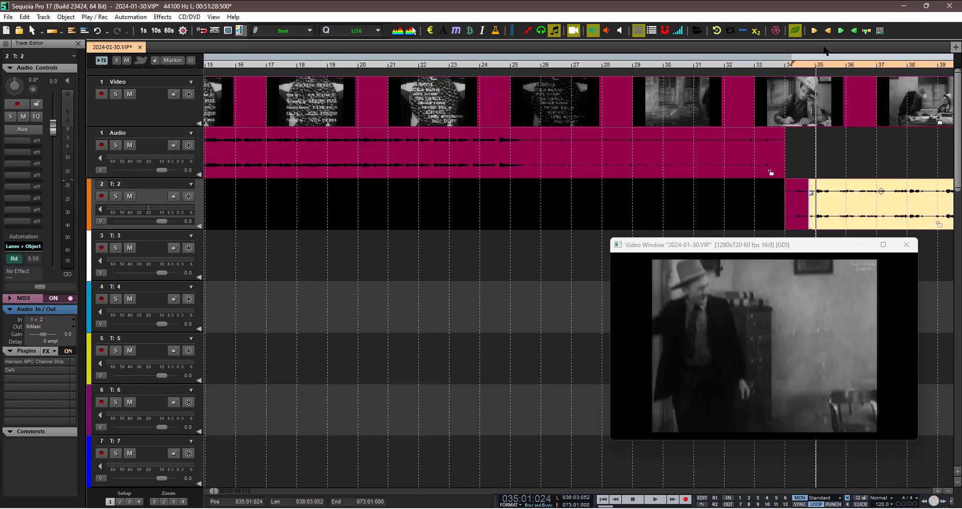
{"action": "left_click", "coordinate": [812, 63]}
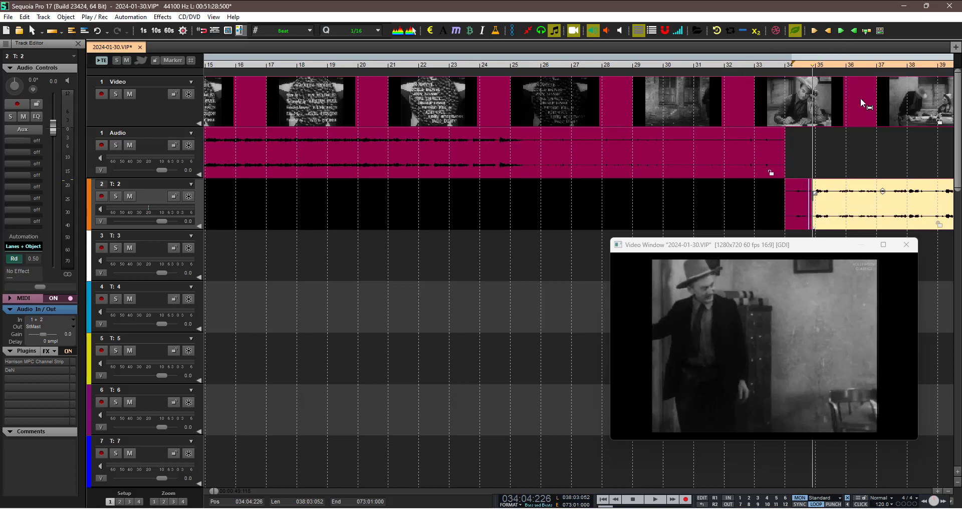
{"action": "left_click", "coordinate": [857, 63]}
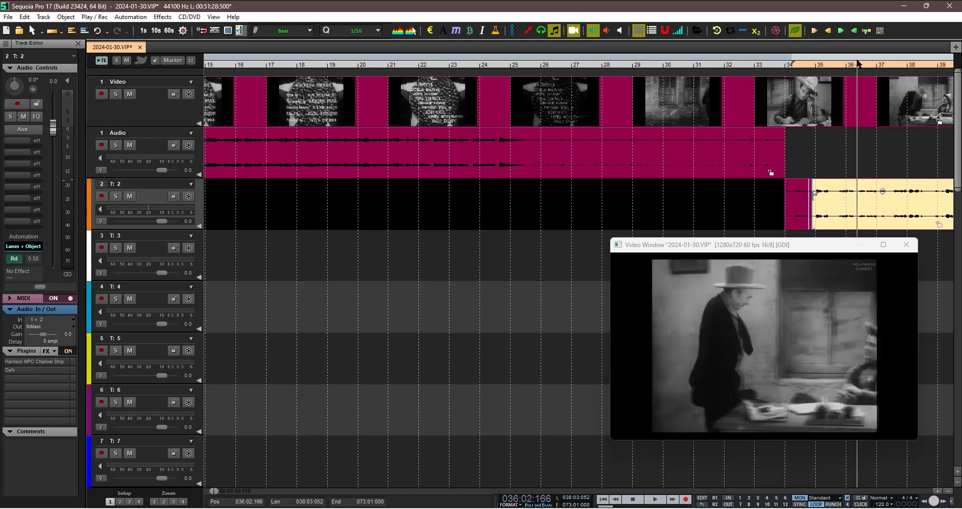
Lower the volume of the isolated short piece near the track 2 clip's start to -61.67 in the Object Editor
{"action": "left_click", "coordinate": [812, 218]}
{"action": "double_click", "coordinate": [813, 218]}
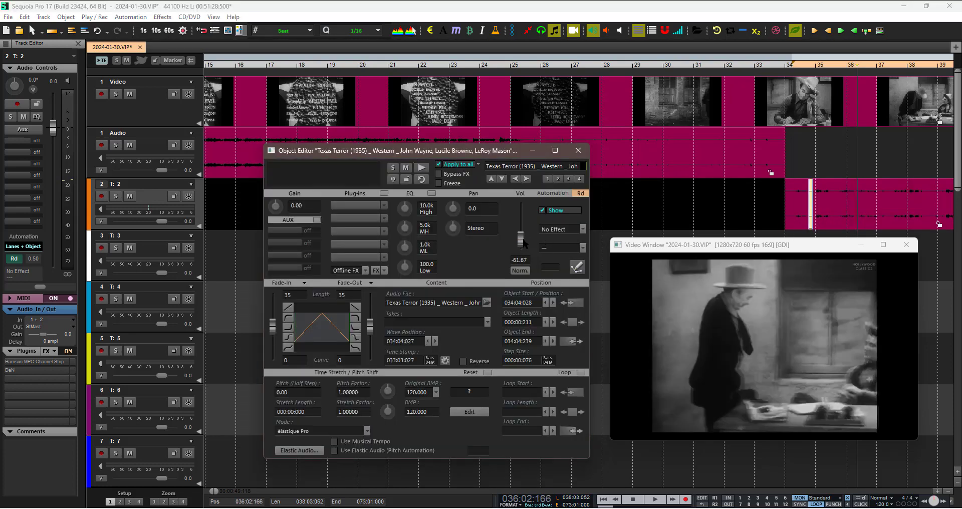
{"action": "left_click", "coordinate": [577, 150]}
Play further and split the track 2 clip twice just after position 41 to isolate another short noisy piece
{"action": "key", "text": "space"}
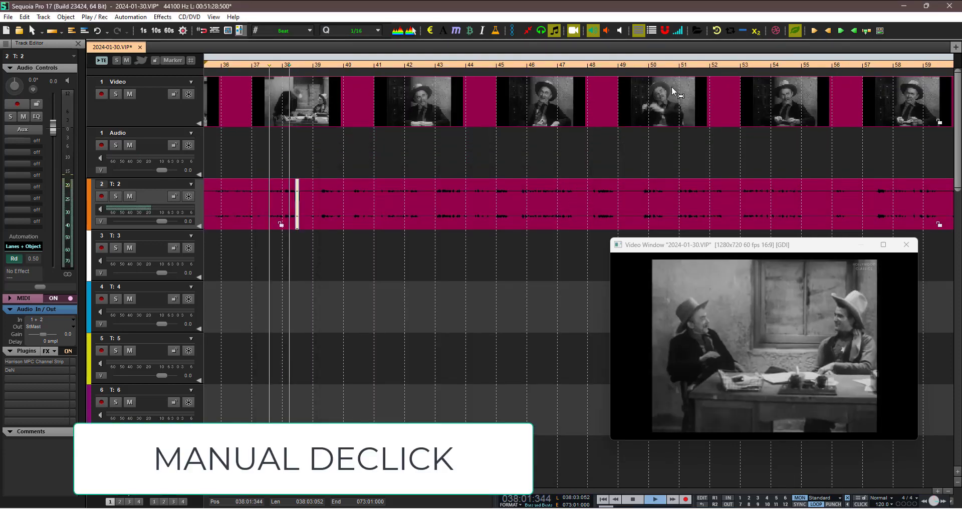
{"action": "left_click", "coordinate": [363, 65]}
{"action": "key", "text": "space"}
{"action": "key", "text": "t"}
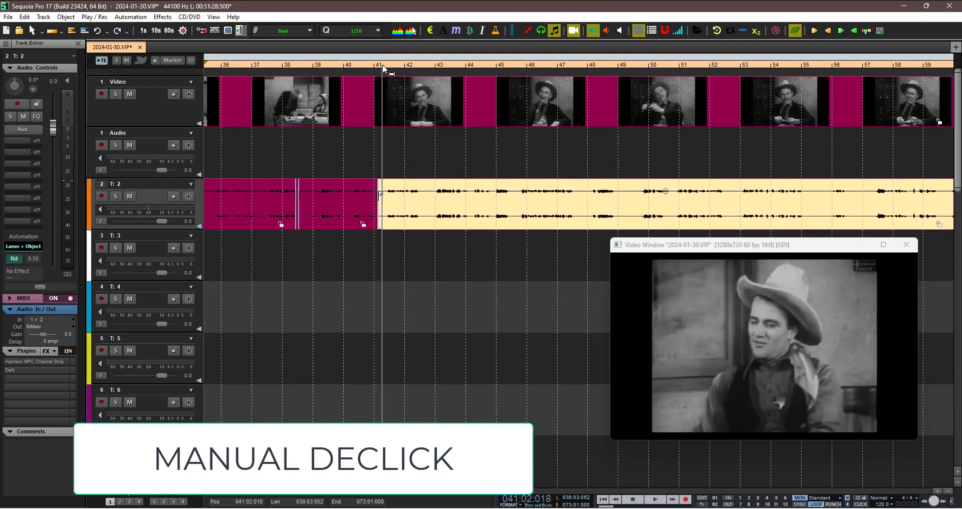
{"action": "key", "text": "t"}
Split the track 2 clip at about 044:01:232 and again shortly after, and open the isolated piece in the Object Editor
{"action": "left_click", "coordinate": [471, 65]}
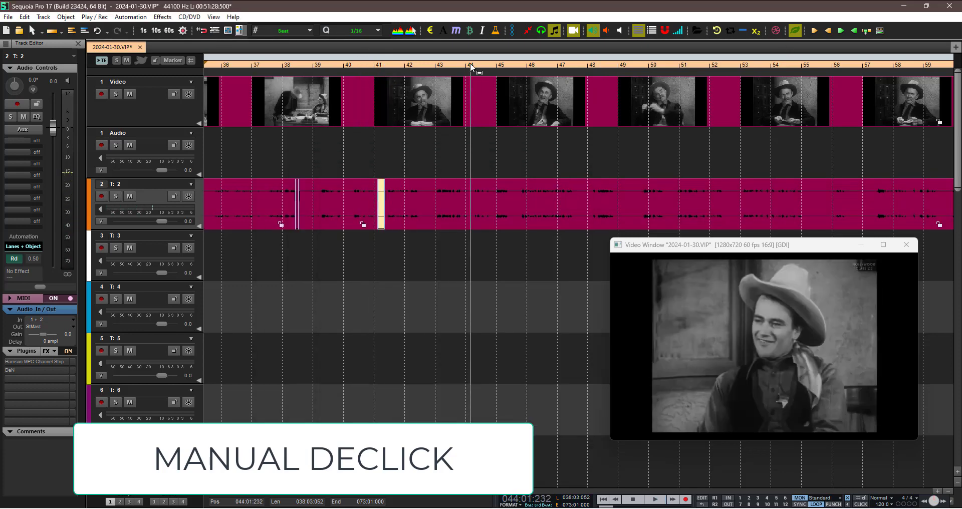
{"action": "left_click", "coordinate": [471, 66]}
{"action": "key", "text": "t"}
{"action": "left_click", "coordinate": [476, 67]}
{"action": "key", "text": "t"}
{"action": "double_click", "coordinate": [473, 208]}
{"action": "left_click", "coordinate": [578, 152]}
Play back the declicked passage around position 44, and replay the scene from just before the track 2 clip
{"action": "left_click", "coordinate": [456, 65]}
{"action": "key", "text": "space"}
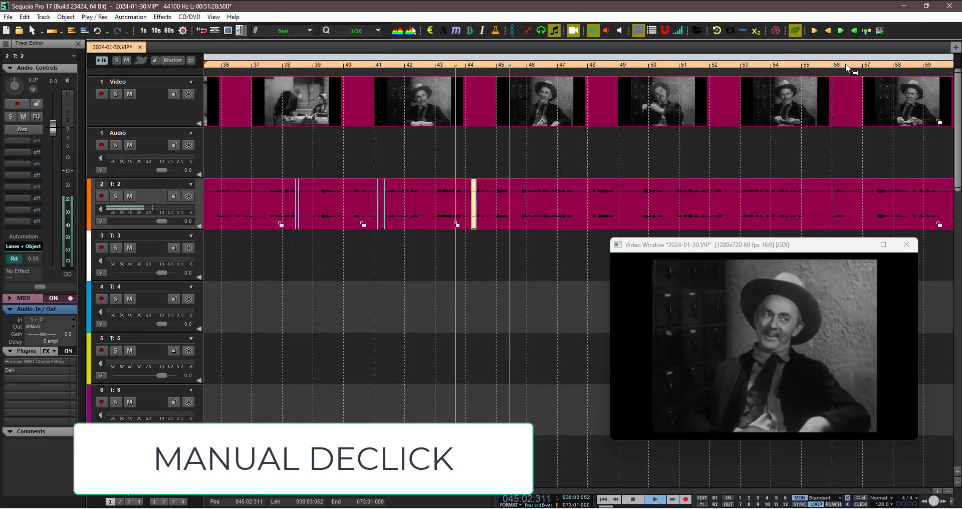
{"action": "key", "text": "space"}
{"action": "scroll", "coordinate": [403, 60], "scroll_direction": "down", "scroll_amount": 3}
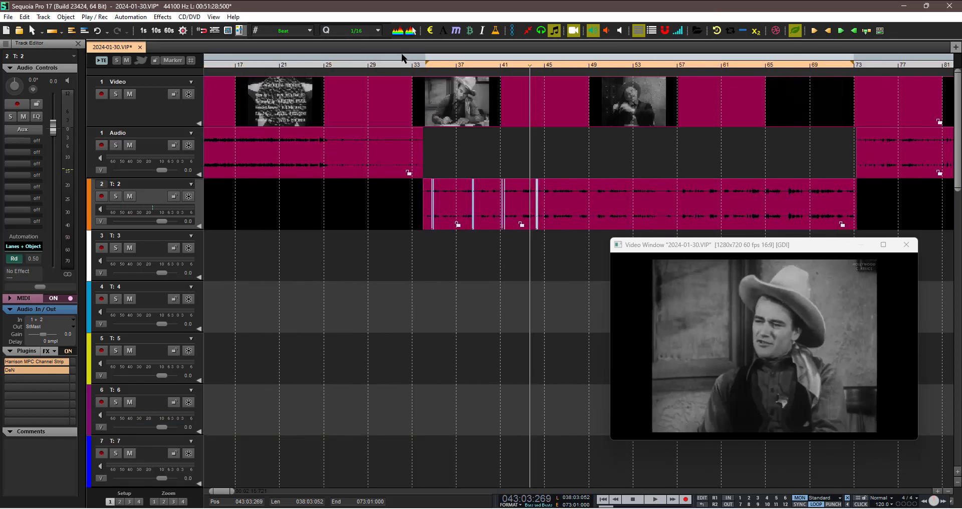
{"action": "left_click", "coordinate": [407, 64]}
{"action": "key", "text": "space"}
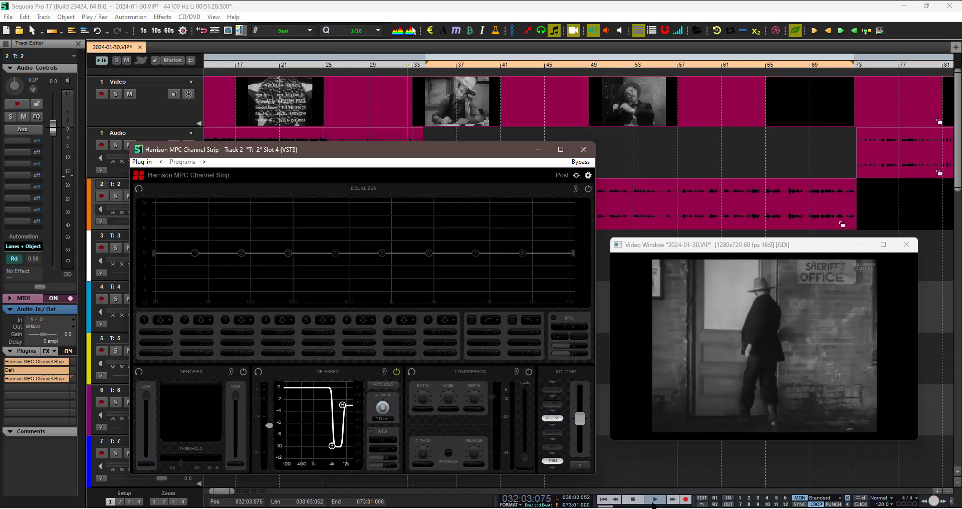
In the channel strip's De-Esser, enable the RTA and Auto Solo, and move the reduction point to a lower frequency at about -4 dB
{"action": "left_click", "coordinate": [421, 152]}
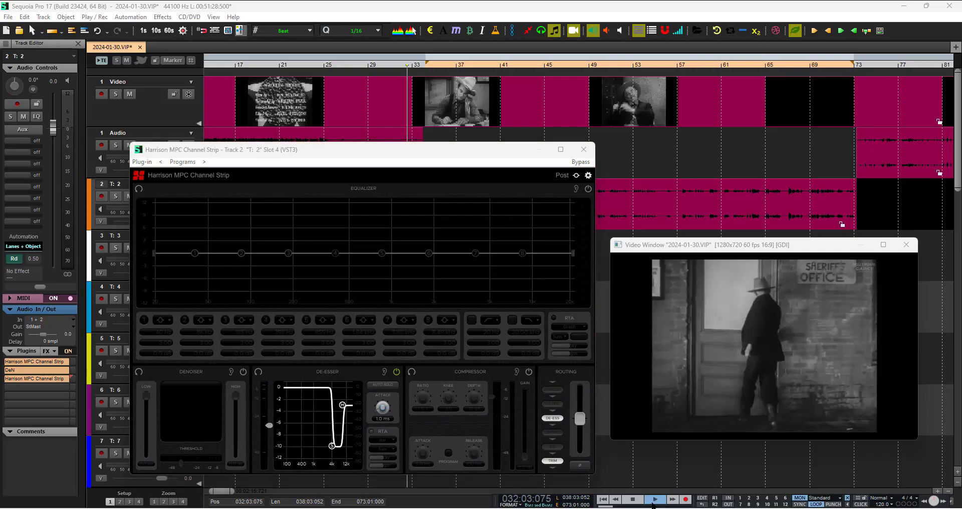
{"action": "left_click_drag", "start_coordinate": [420, 152], "coordinate": [432, 138]}
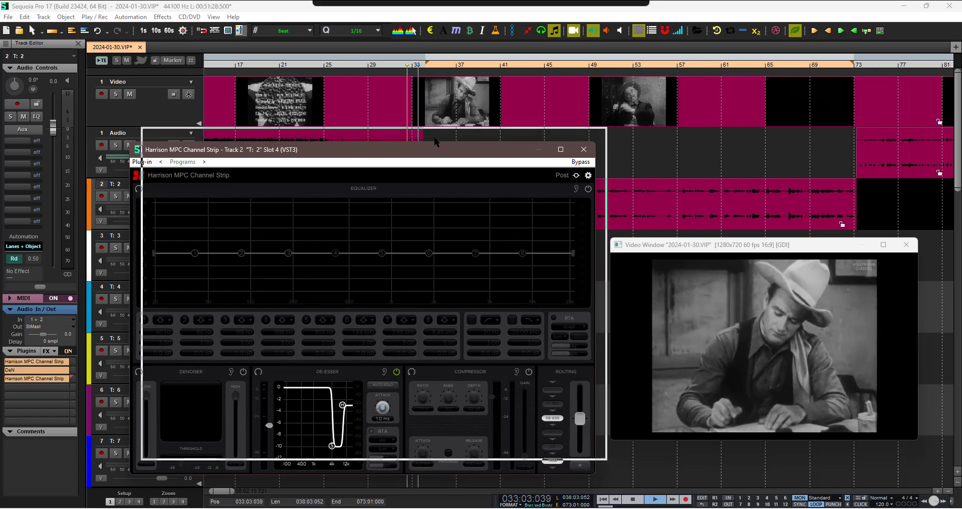
{"action": "left_click", "coordinate": [383, 416]}
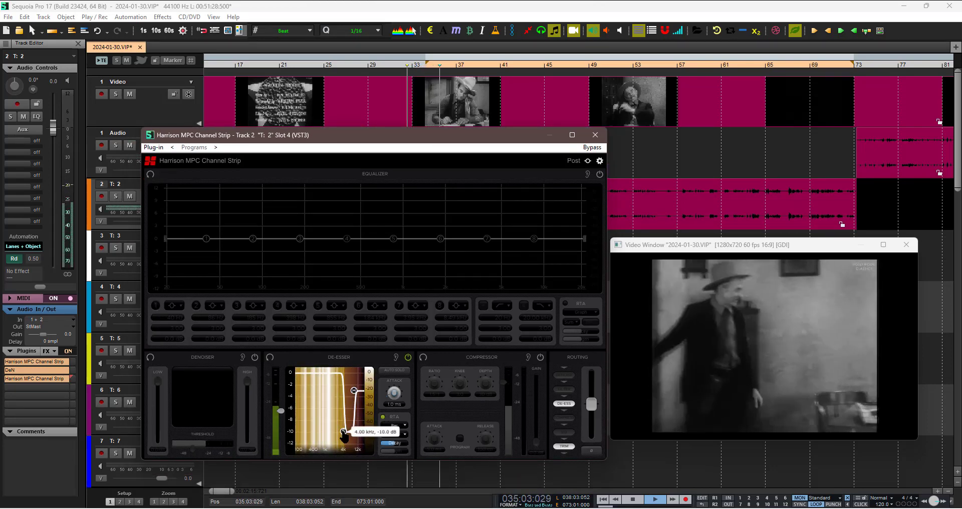
{"action": "left_click_drag", "start_coordinate": [343, 431], "coordinate": [353, 399]}
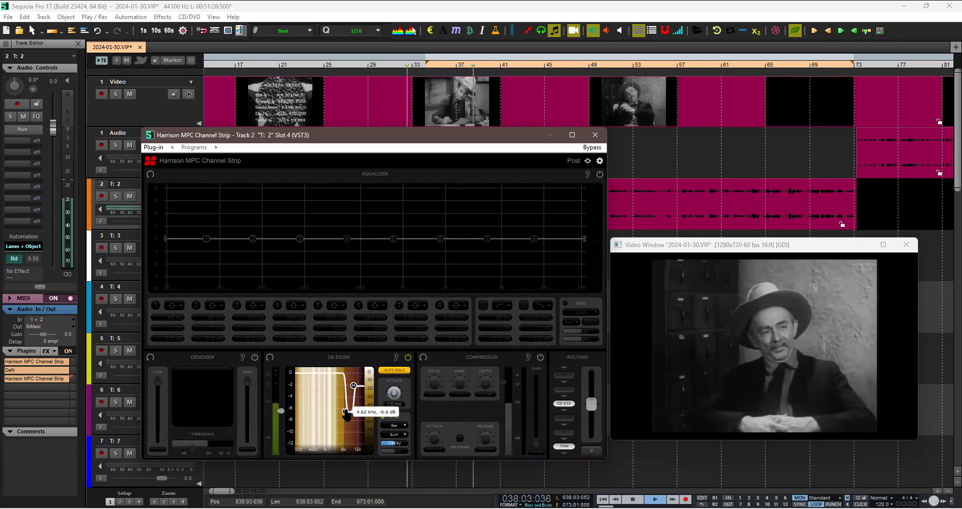
{"action": "left_click", "coordinate": [388, 443]}
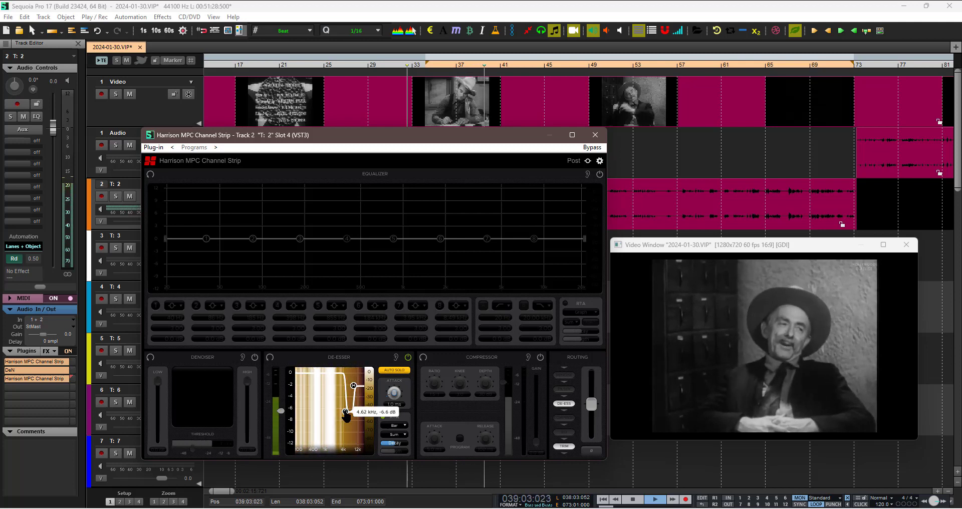
{"action": "left_click_drag", "start_coordinate": [340, 402], "coordinate": [344, 397]}
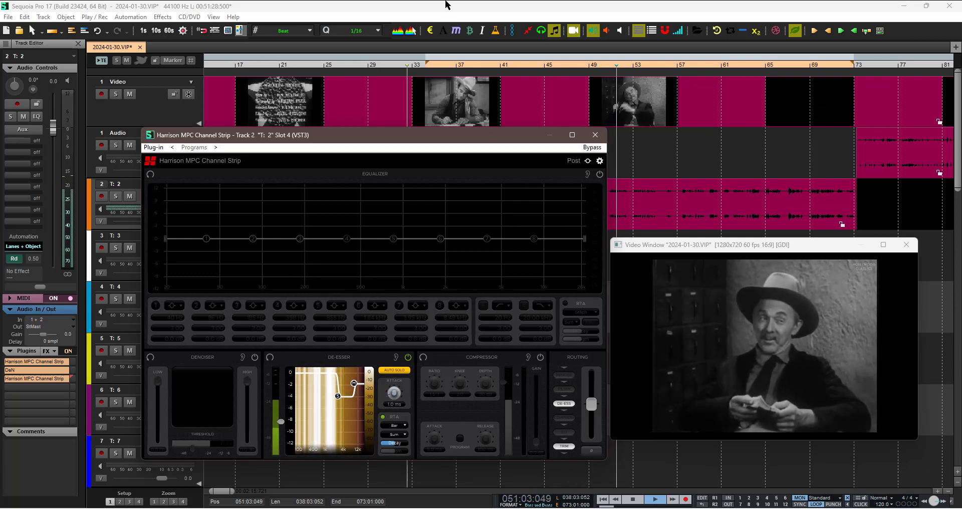
Replay the scene and set the De-Esser's attack to 5.0 ms
{"action": "left_click", "coordinate": [470, 5]}
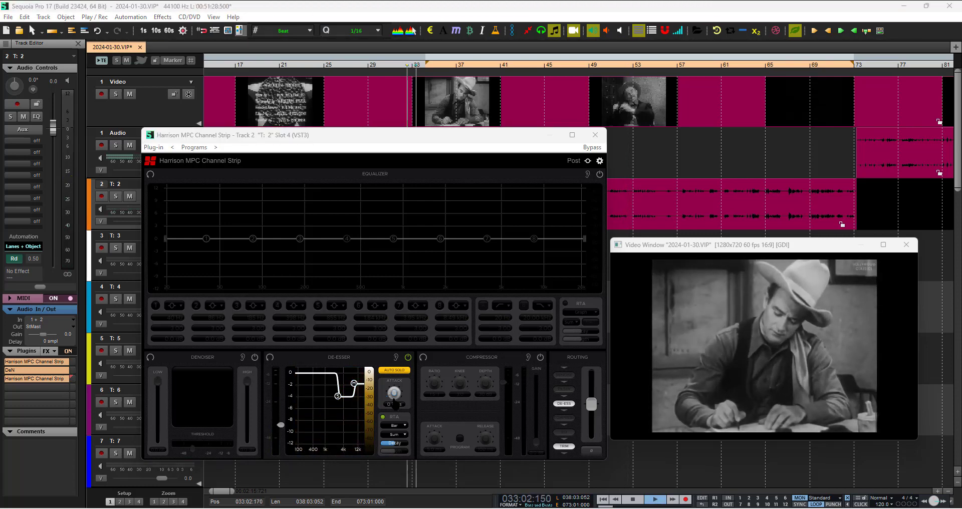
{"action": "left_click", "coordinate": [396, 400]}
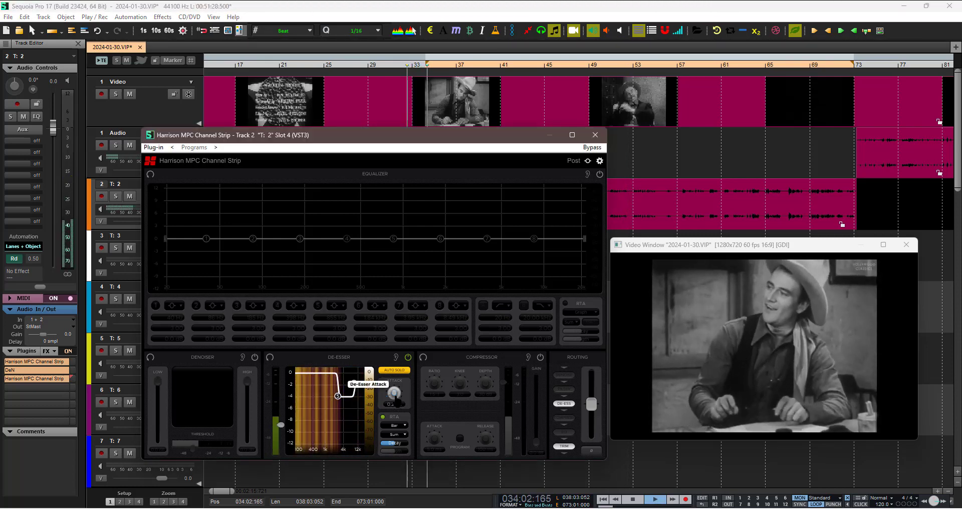
{"action": "left_click_drag", "start_coordinate": [399, 396], "coordinate": [395, 394]}
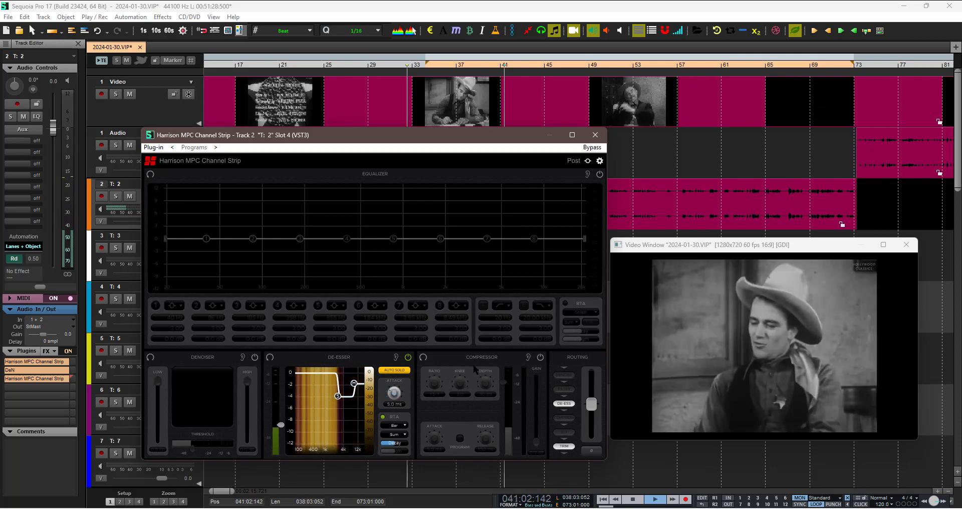
{"action": "left_click_drag", "start_coordinate": [458, 131], "coordinate": [455, 134]}
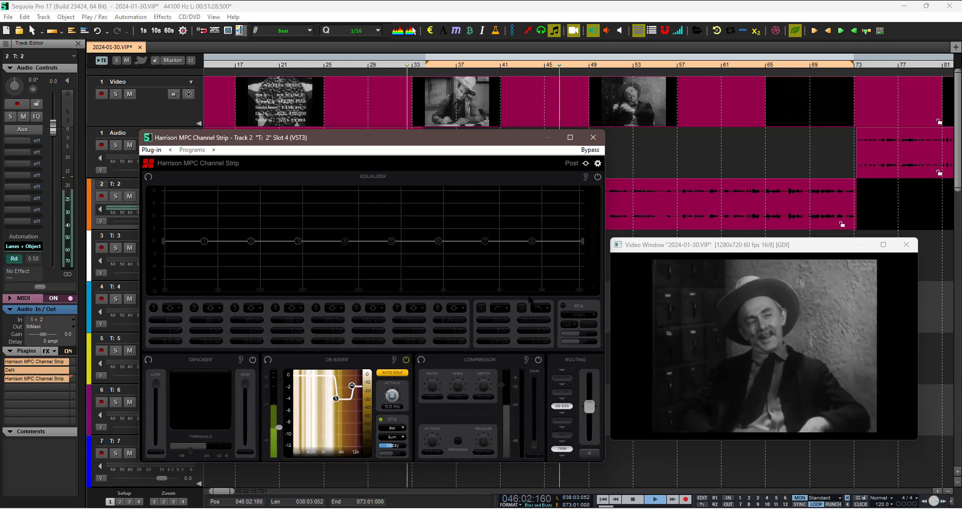
Turn on the equalizer and make filter A a 12dB low shelf at 30 Hz with 2.7 dB of boost
{"action": "left_click", "coordinate": [598, 176]}
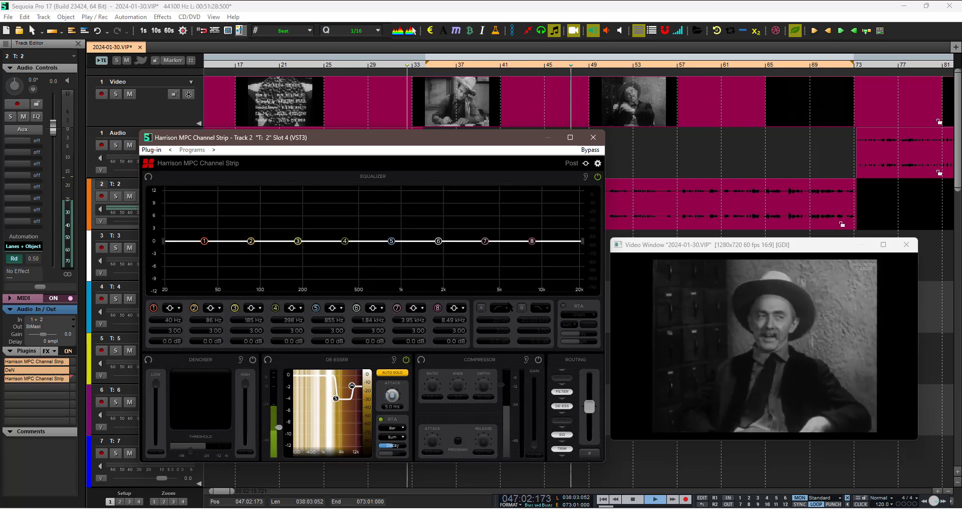
{"action": "left_click", "coordinate": [481, 308]}
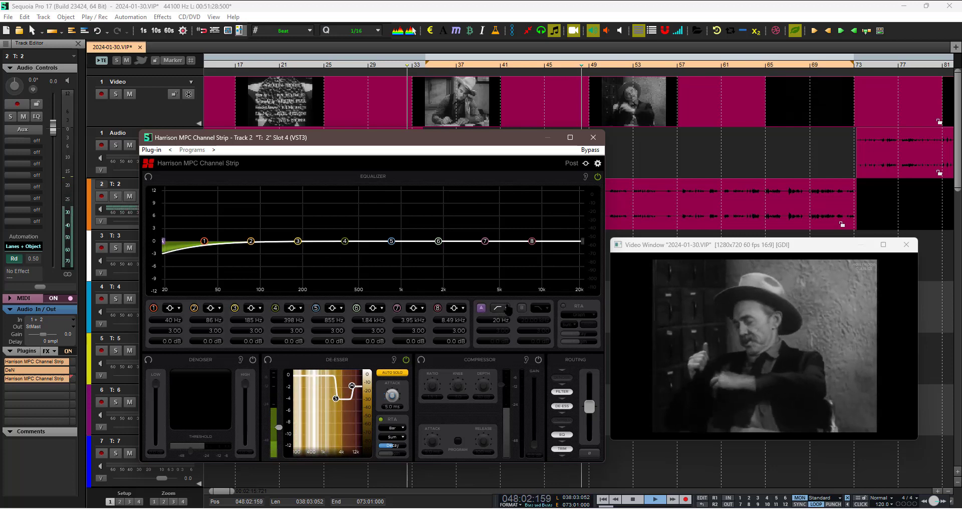
{"action": "left_click", "coordinate": [508, 309]}
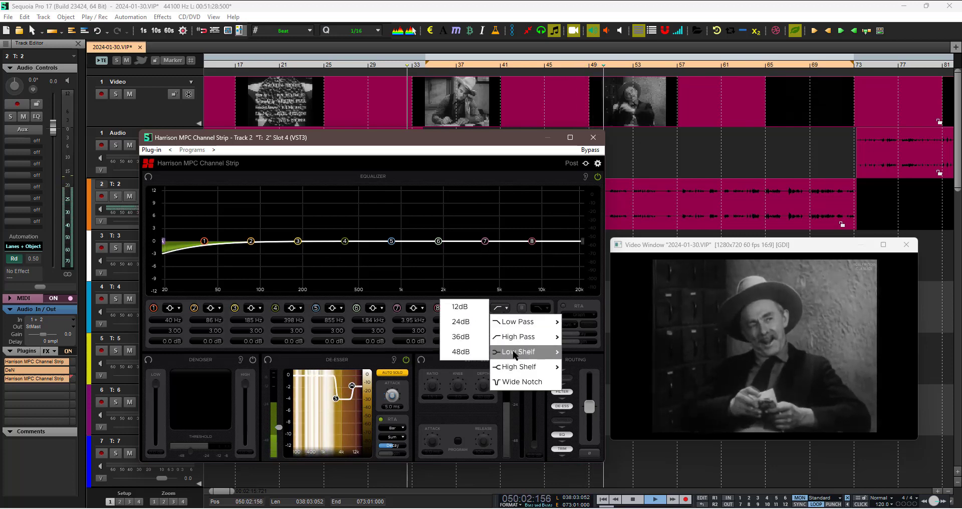
{"action": "left_click", "coordinate": [468, 306]}
{"action": "left_click_drag", "start_coordinate": [204, 241], "coordinate": [187, 230]}
Set EQ band 1 to 59 Hz at -0.4 dB and band 3 to 240 Hz at -2.4 dB, and show the equalizer's RTA
{"action": "left_click_drag", "start_coordinate": [216, 234], "coordinate": [228, 242]}
{"action": "mouse_move", "coordinate": [297, 241]}
{"action": "left_mouse_down"}
{"action": "mouse_move", "coordinate": [303, 256]}
{"action": "mouse_move", "coordinate": [327, 193]}
{"action": "mouse_move", "coordinate": [305, 193]}
{"action": "mouse_move", "coordinate": [313, 251]}
{"action": "left_mouse_up"}
{"action": "left_click", "coordinate": [563, 306]}
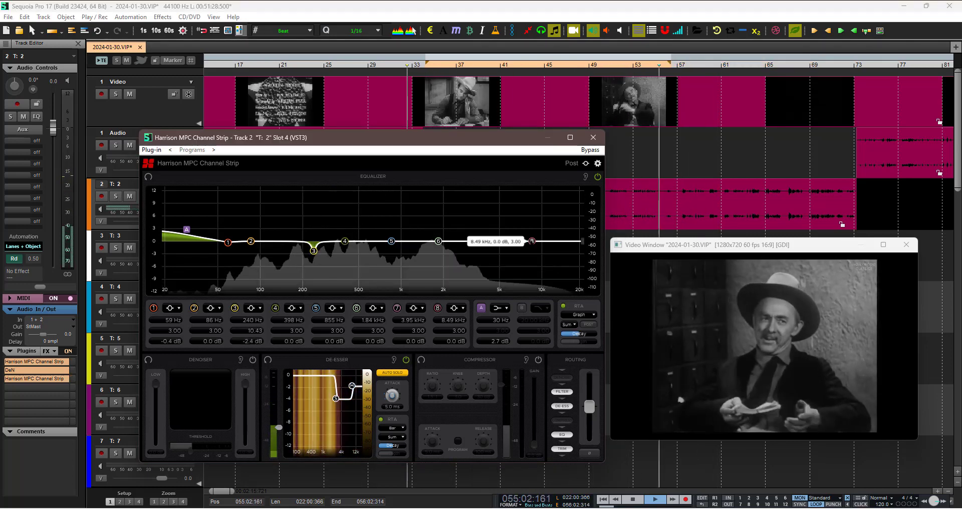
Make filter B a high shelf at 1.88 kHz with 2.9 dB of boost, and set EQ band 4 to 493 Hz at -2.0 dB
{"action": "left_click", "coordinate": [547, 307]}
{"action": "left_click", "coordinate": [556, 365]}
{"action": "mouse_move", "coordinate": [429, 219]}
{"action": "left_mouse_down"}
{"action": "mouse_move", "coordinate": [420, 215]}
{"action": "mouse_move", "coordinate": [440, 228]}
{"action": "left_mouse_up"}
{"action": "mouse_move", "coordinate": [344, 241]}
{"action": "left_mouse_down"}
{"action": "mouse_move", "coordinate": [360, 207]}
{"action": "mouse_move", "coordinate": [357, 249]}
{"action": "left_mouse_up"}
{"action": "left_click_drag", "start_coordinate": [440, 142], "coordinate": [455, 137]}
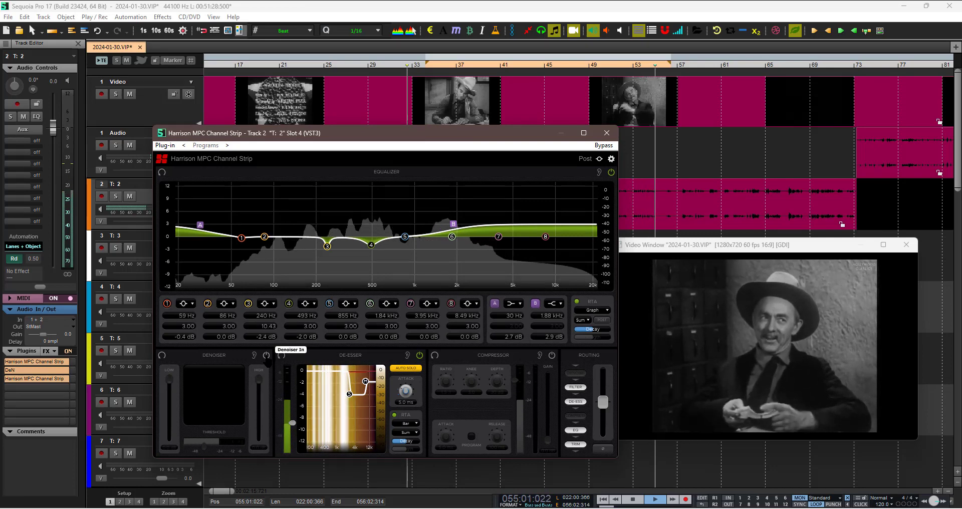
Turn on the channel strip's Denoiser, set its low band to 0.0 dB and high band to -2.8 dB, and adjust its threshold
{"action": "left_click", "coordinate": [266, 355]}
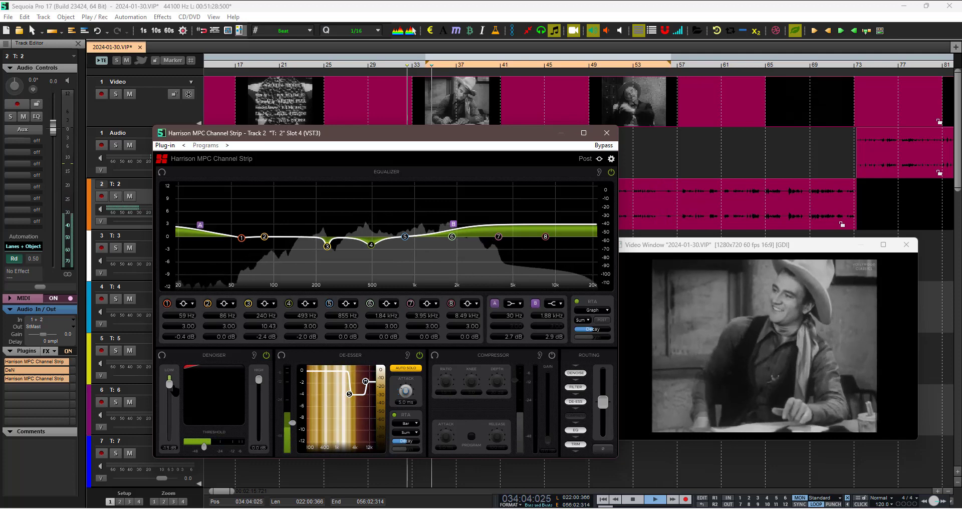
{"action": "left_click_drag", "start_coordinate": [172, 386], "coordinate": [172, 384]}
{"action": "left_click_drag", "start_coordinate": [259, 387], "coordinate": [258, 408]}
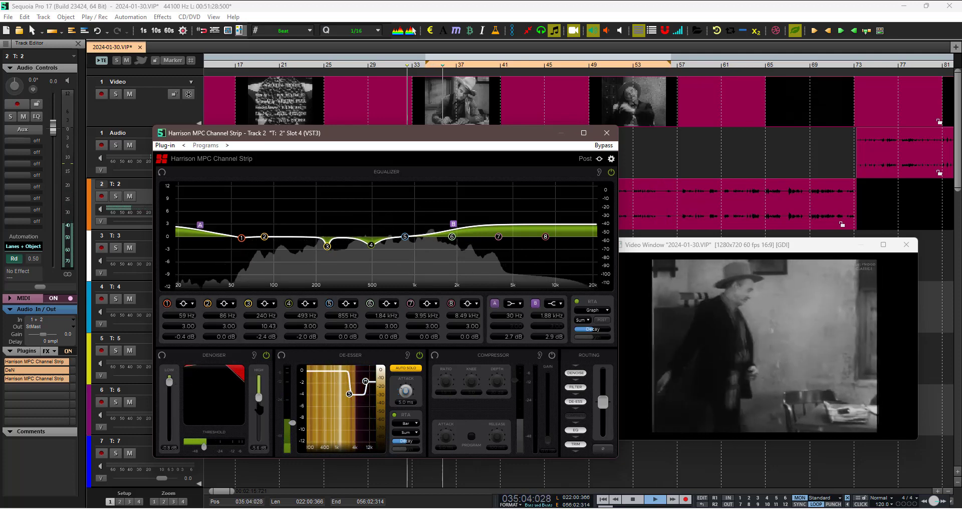
{"action": "mouse_move", "coordinate": [204, 446]}
{"action": "left_mouse_down"}
{"action": "mouse_move", "coordinate": [225, 446]}
{"action": "mouse_move", "coordinate": [189, 447]}
{"action": "mouse_move", "coordinate": [200, 446]}
{"action": "left_mouse_up"}
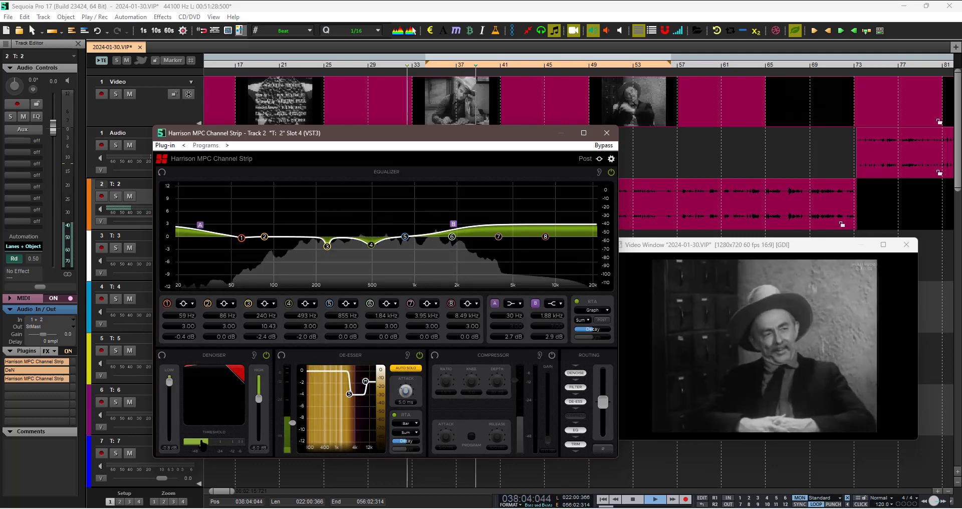
{"action": "left_click_drag", "start_coordinate": [169, 382], "coordinate": [171, 410]}
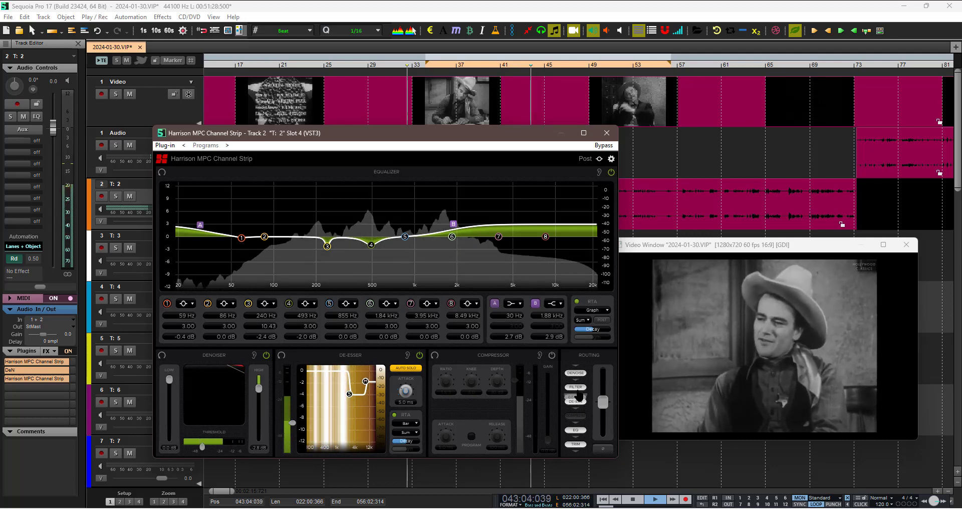
Reorder the channel strip's routing to De-Ess, Filter, EQ, Denoise and Trim, and listen to the result
{"action": "left_click_drag", "start_coordinate": [578, 396], "coordinate": [577, 406]}
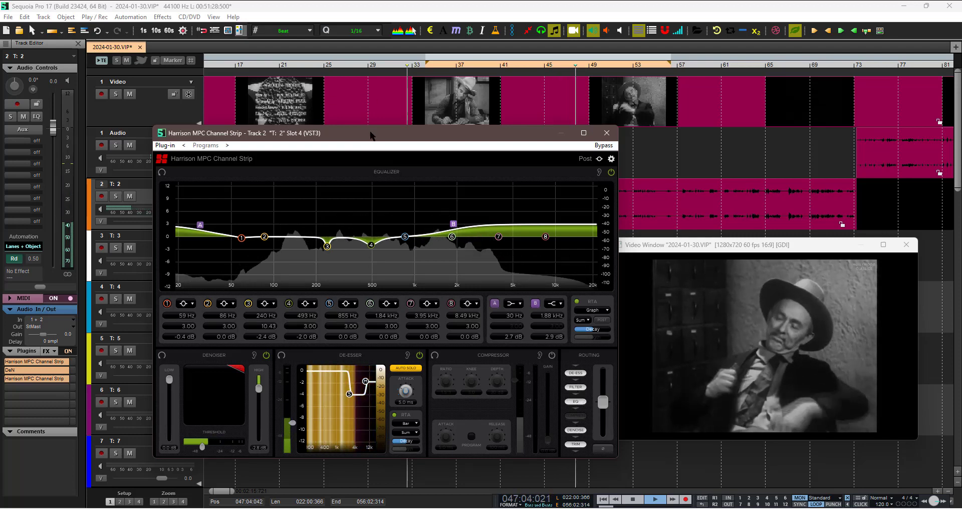
{"action": "left_click_drag", "start_coordinate": [371, 135], "coordinate": [370, 124]}
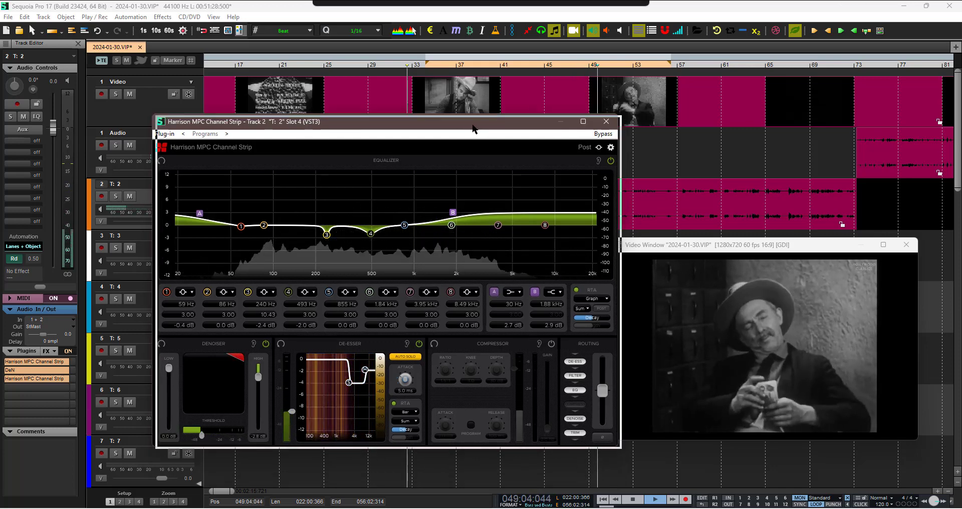
{"action": "left_click_drag", "start_coordinate": [475, 127], "coordinate": [463, 122]}
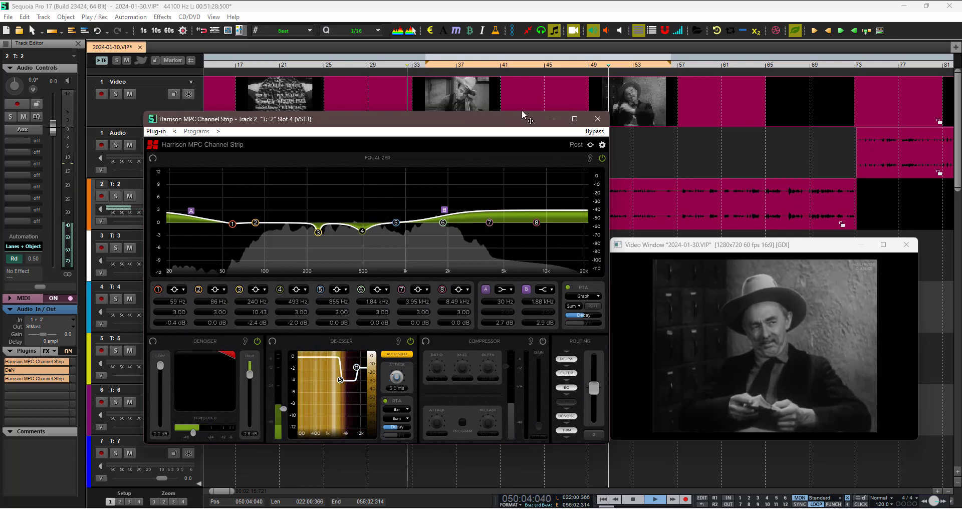
{"action": "left_click_drag", "start_coordinate": [519, 126], "coordinate": [531, 130]}
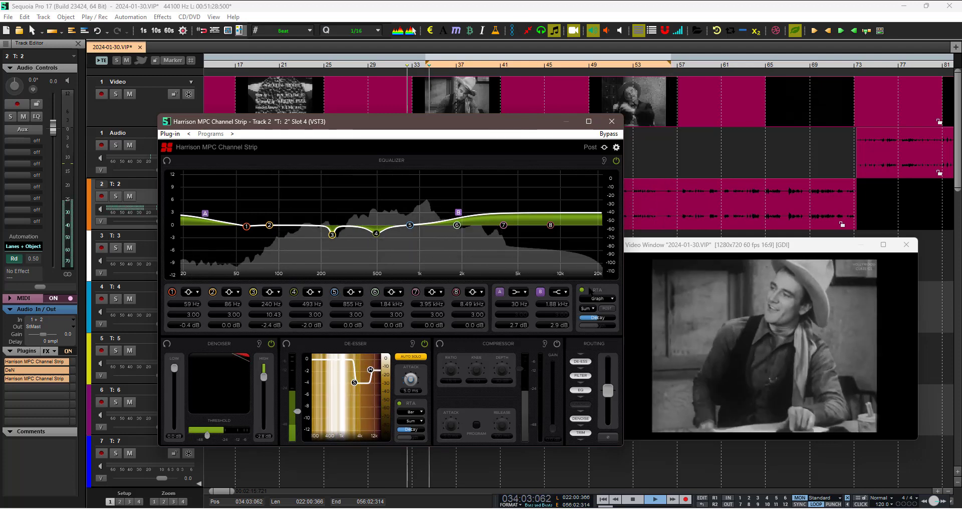
Turn on the compressor, lower its threshold, and set attack to 24.7 ms, release to 153 ms and gain to 1.2 dB
{"action": "left_click", "coordinate": [556, 344]}
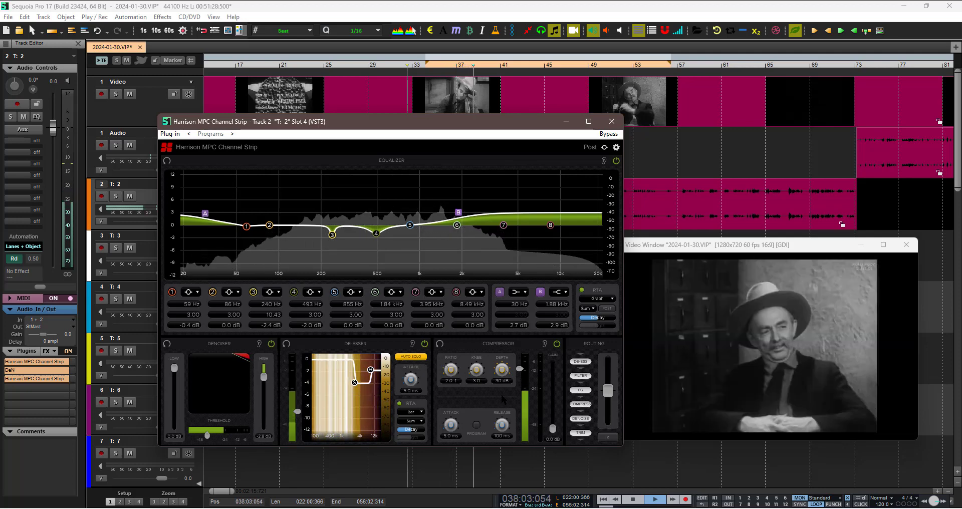
{"action": "left_click_drag", "start_coordinate": [519, 369], "coordinate": [519, 373]}
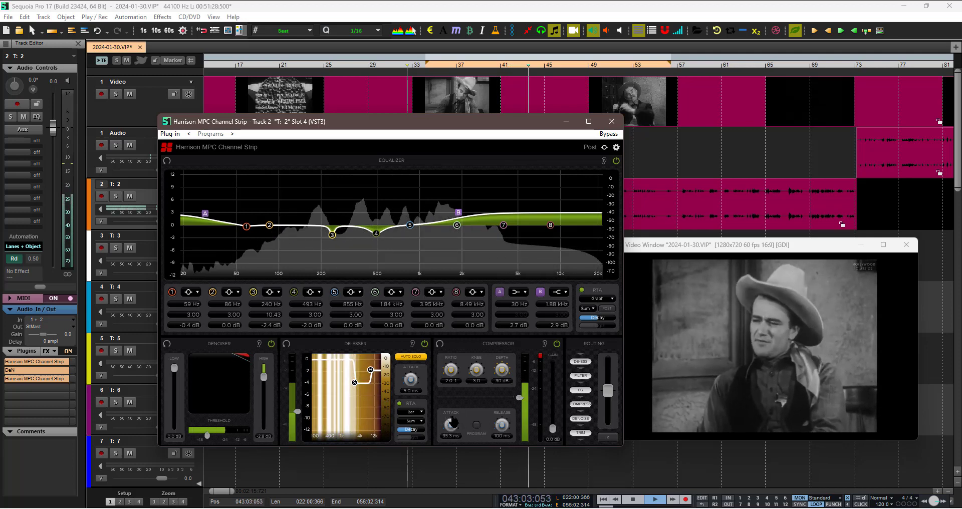
{"action": "scroll", "coordinate": [501, 426], "scroll_direction": "up", "scroll_amount": 3}
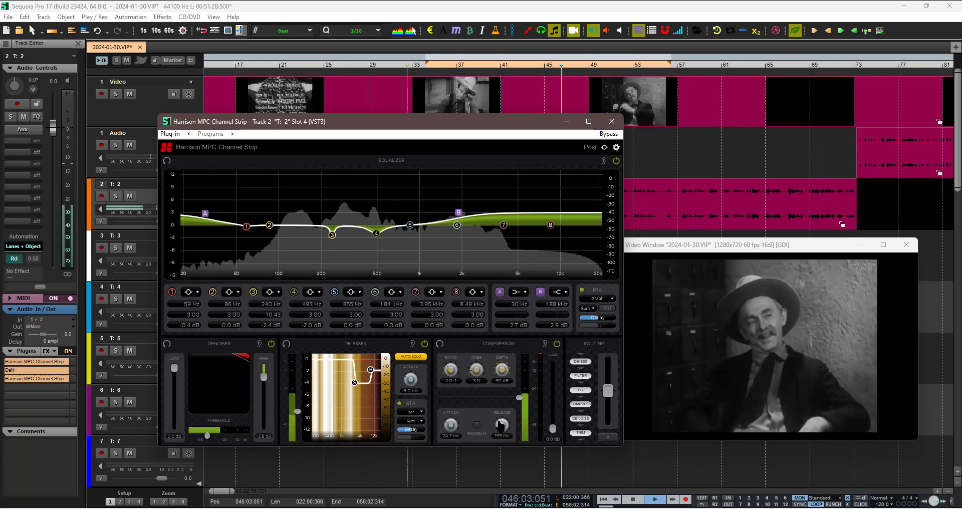
{"action": "mouse_move", "coordinate": [522, 405]}
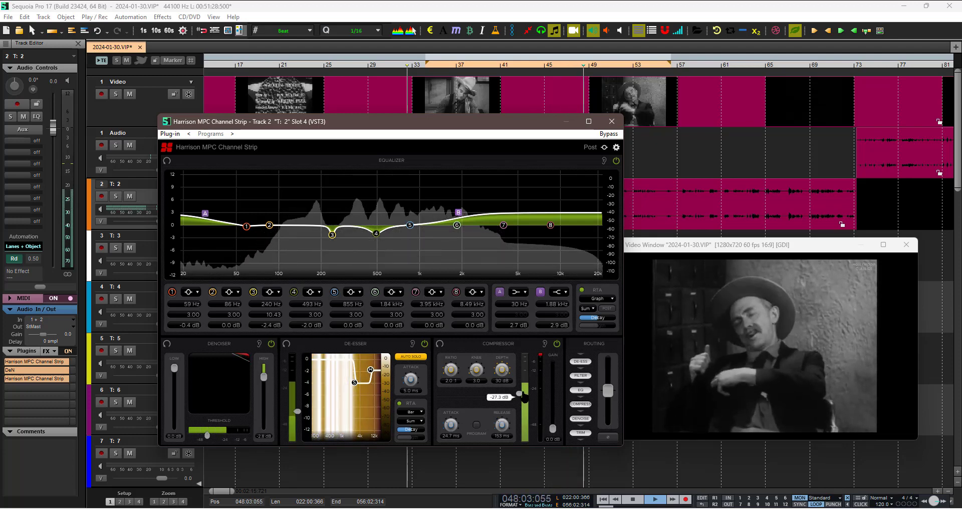
{"action": "left_click_drag", "start_coordinate": [553, 428], "coordinate": [553, 424]}
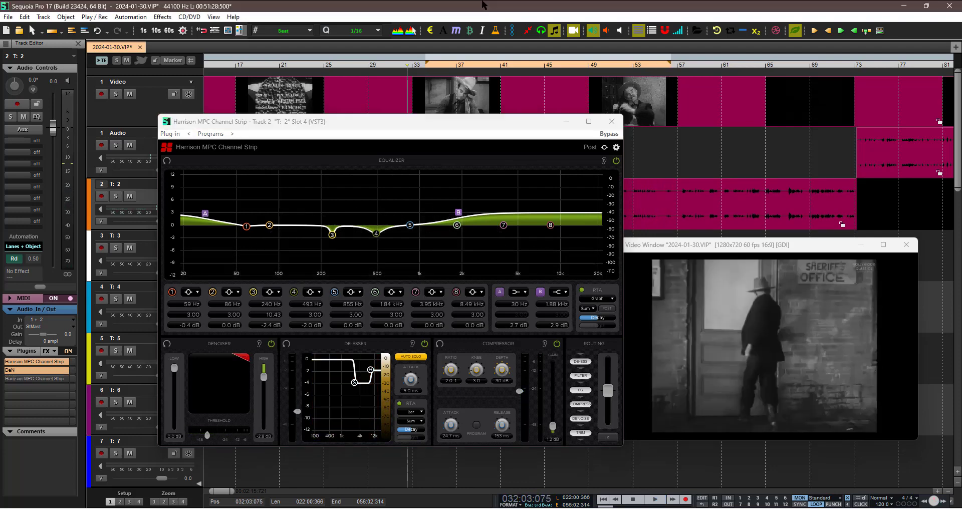
Compare the channel strip bypassed and active during playback, leave it active, and set filter A to 91 Hz with 2.1 dB of boost
{"action": "left_click", "coordinate": [656, 501]}
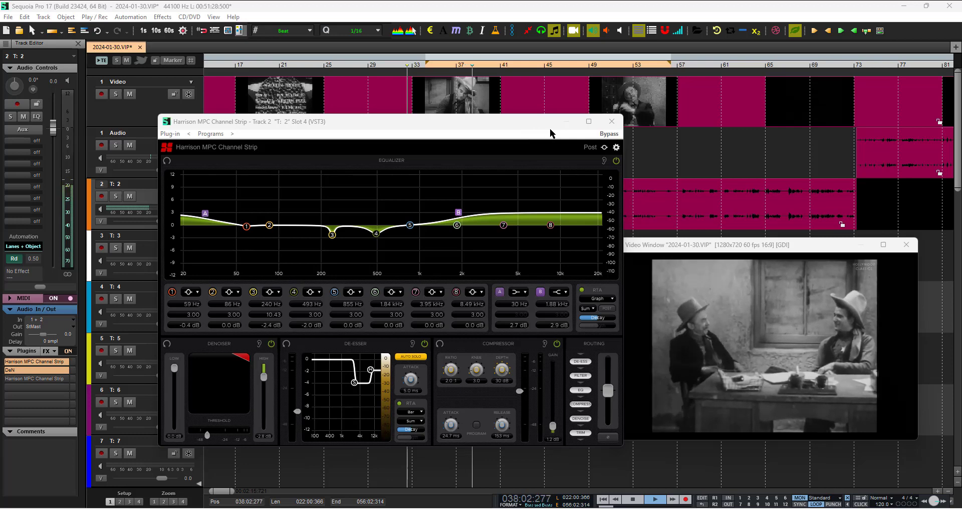
{"action": "left_click", "coordinate": [609, 135]}
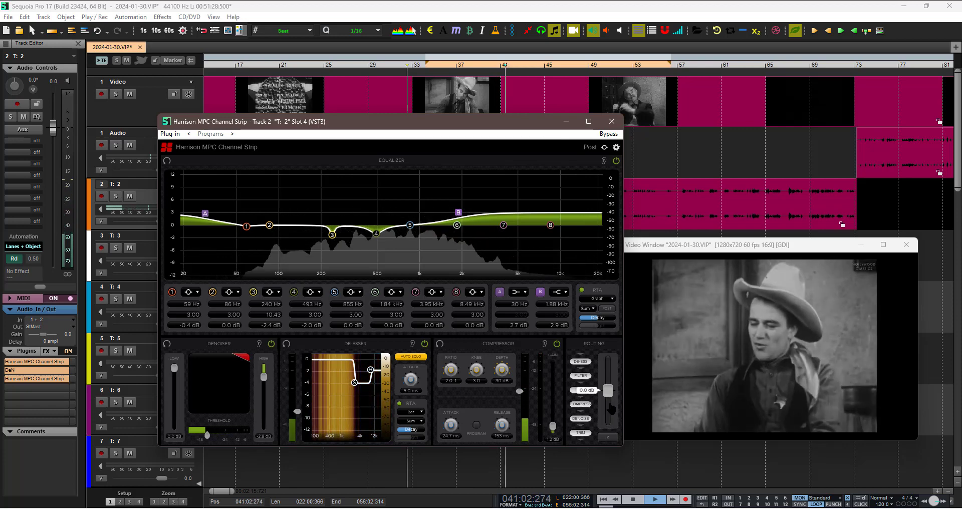
{"action": "mouse_move", "coordinate": [612, 395]}
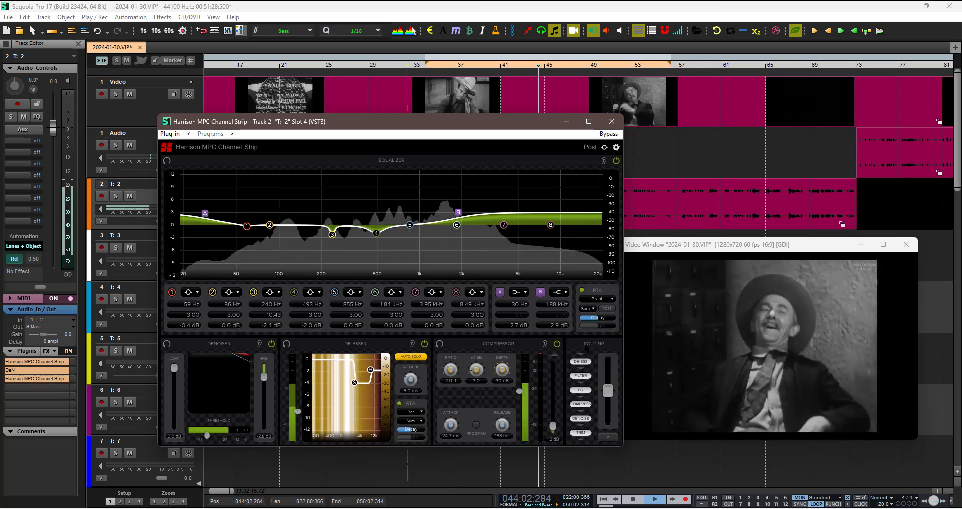
{"action": "left_click", "coordinate": [611, 134]}
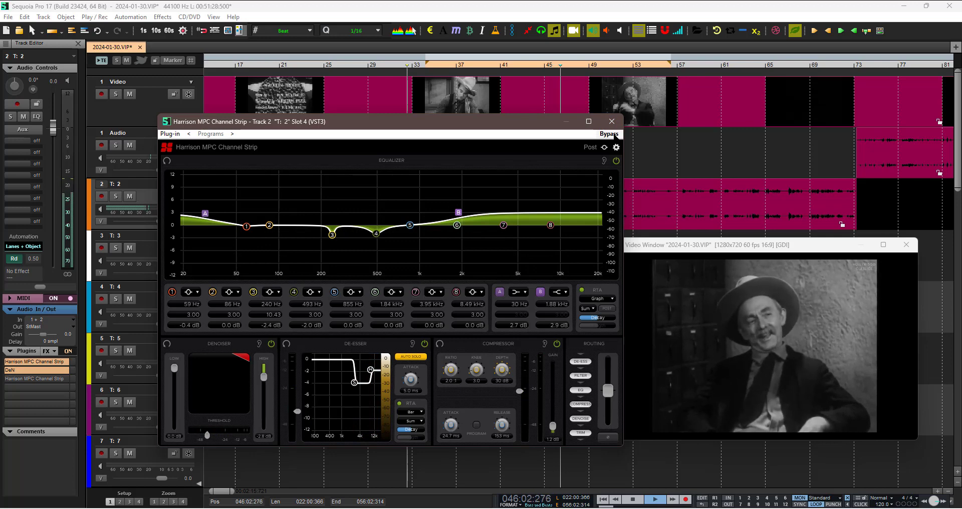
{"action": "left_click", "coordinate": [614, 135]}
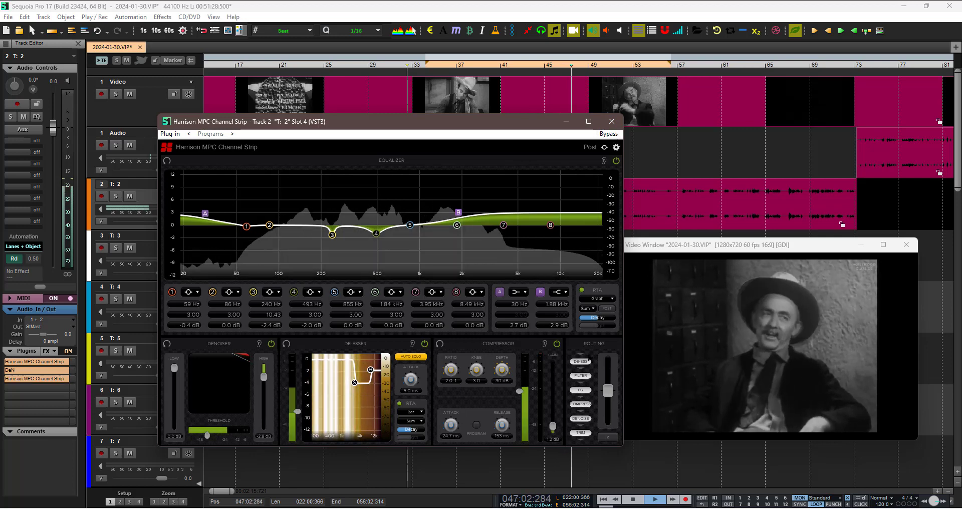
{"action": "left_click_drag", "start_coordinate": [204, 213], "coordinate": [275, 221]}
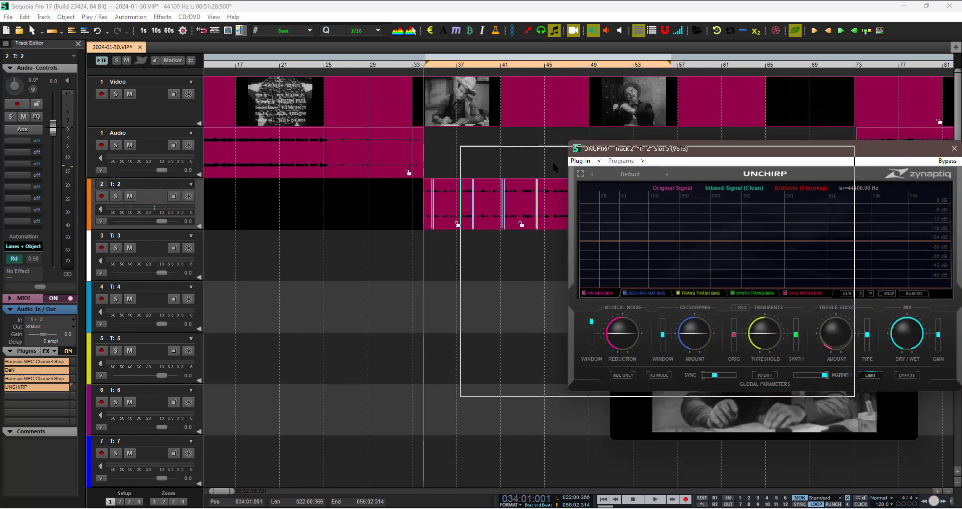
Load the Post factory preset "Spectral Denoiser Warble Fixer - Tweak Threshold And Mix HD" in UNCHIRP on track 2
{"action": "left_click_drag", "start_coordinate": [387, 175], "coordinate": [362, 181]}
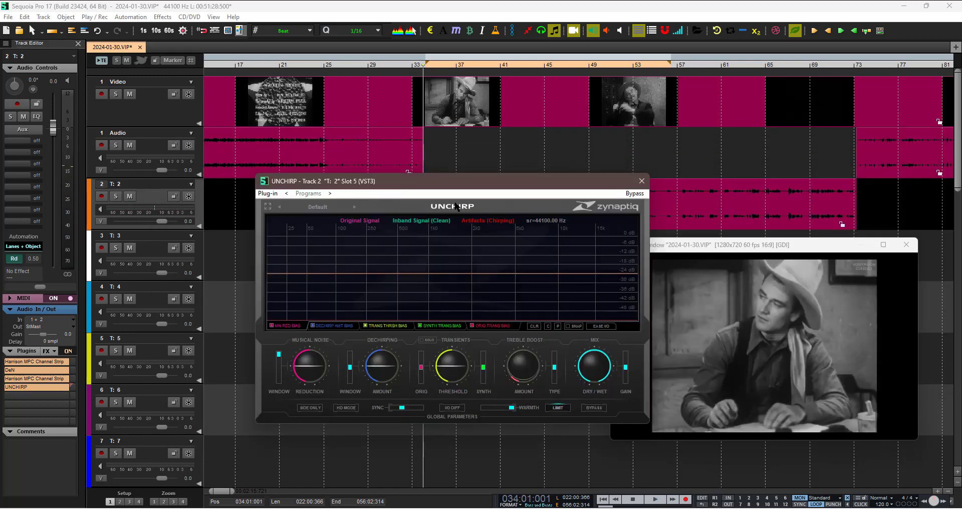
{"action": "left_click", "coordinate": [320, 208]}
{"action": "mouse_move", "coordinate": [360, 213]}
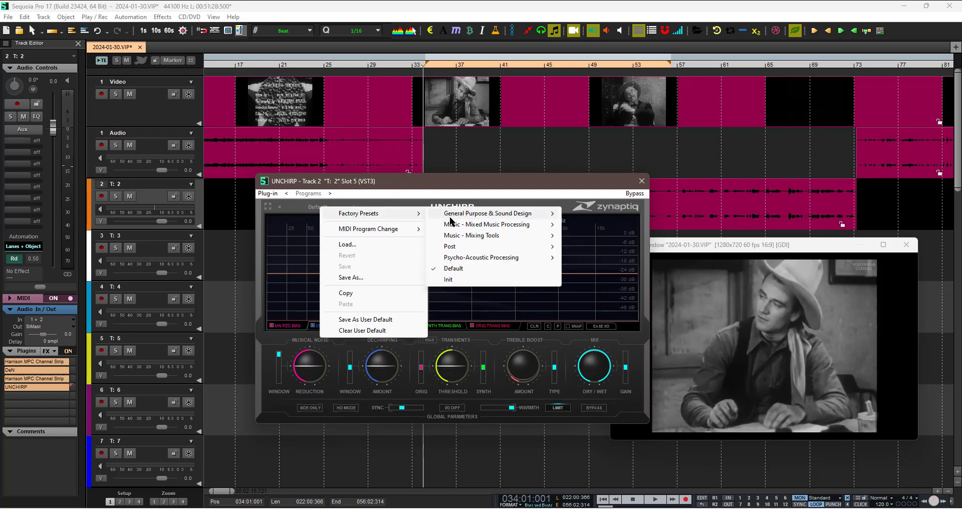
{"action": "mouse_move", "coordinate": [466, 252]}
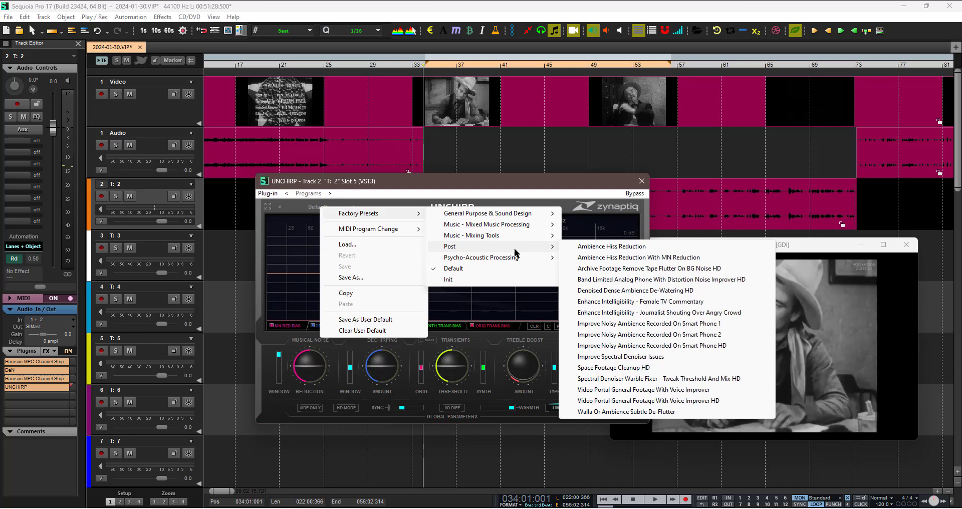
{"action": "left_click", "coordinate": [700, 379]}
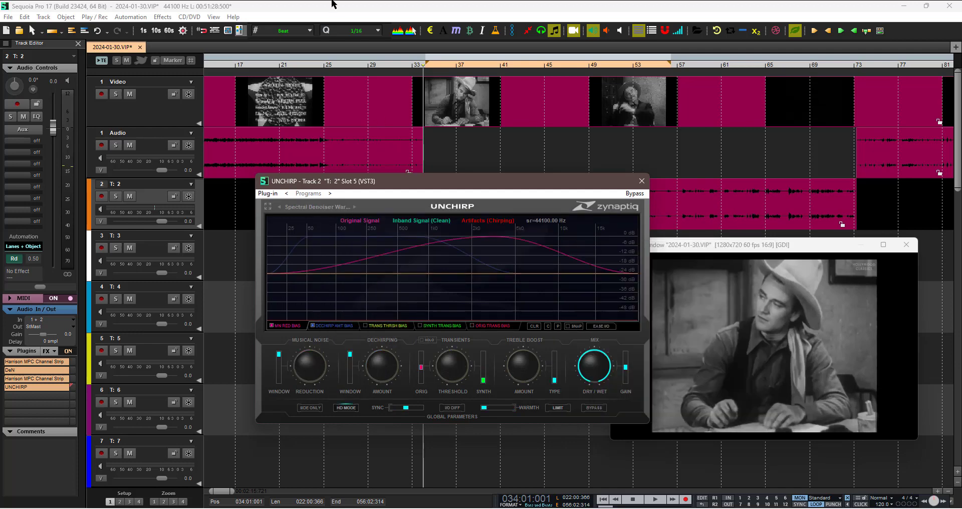
Play the clip with UNCHIRP's I/O Diff on, raise the treble boost, and move Warmth to about the middle of its range
{"action": "left_click", "coordinate": [631, 33]}
{"action": "left_click", "coordinate": [453, 408]}
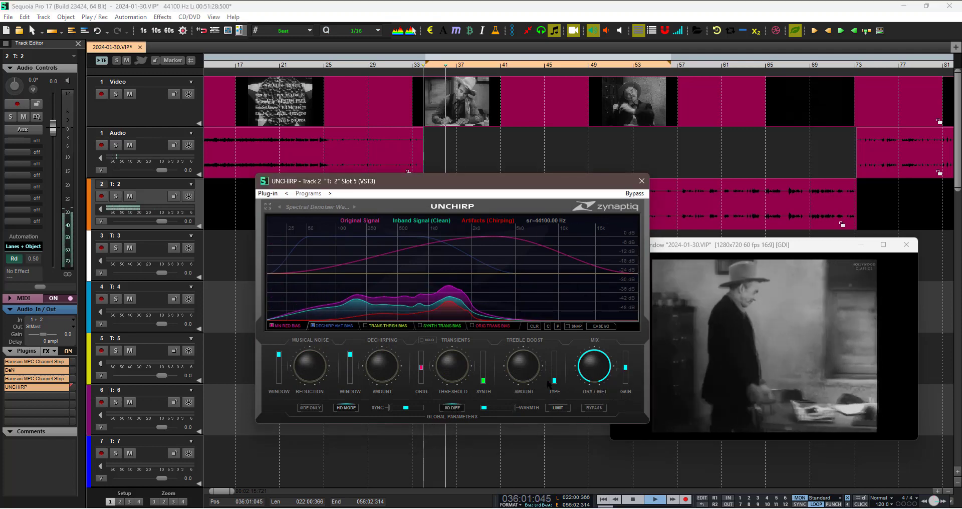
{"action": "mouse_move", "coordinate": [518, 367]}
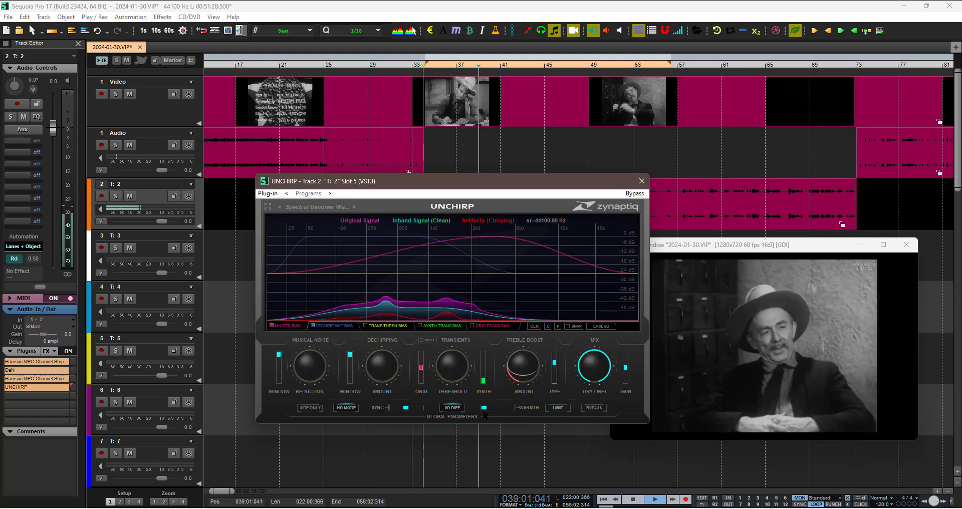
{"action": "left_click_drag", "start_coordinate": [483, 411], "coordinate": [505, 411]}
Turn off I/O Diff, lower UNCHIRP's dry/wet mix to 0.10, and raise its gain slightly
{"action": "mouse_move", "coordinate": [595, 351]}
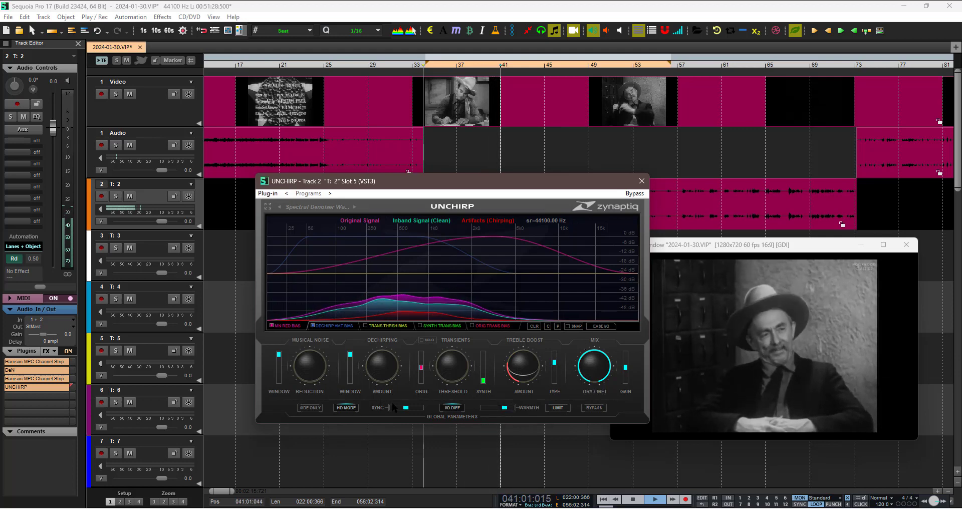
{"action": "left_click_drag", "start_coordinate": [590, 363], "coordinate": [626, 368]}
{"action": "mouse_move", "coordinate": [626, 370]}
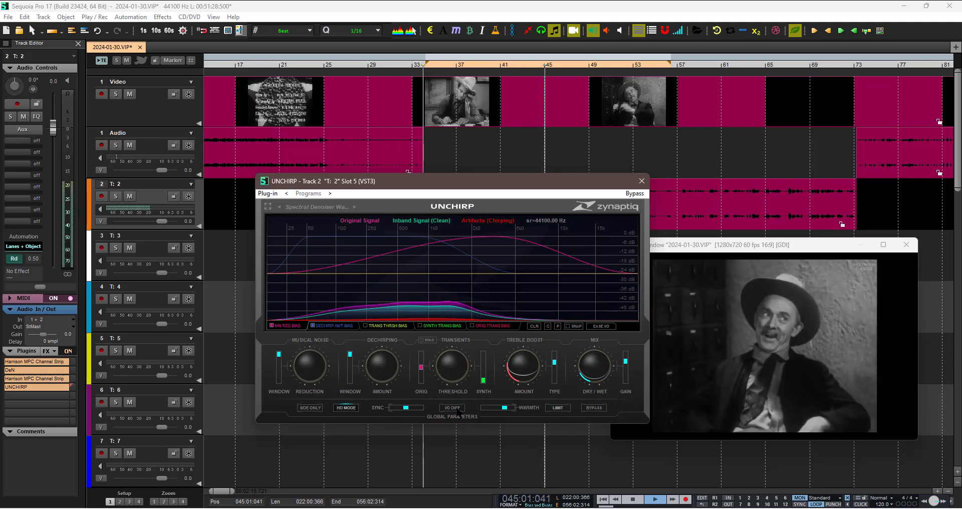
{"action": "mouse_move", "coordinate": [592, 368]}
{"action": "left_click_drag", "start_coordinate": [592, 368], "coordinate": [592, 375]}
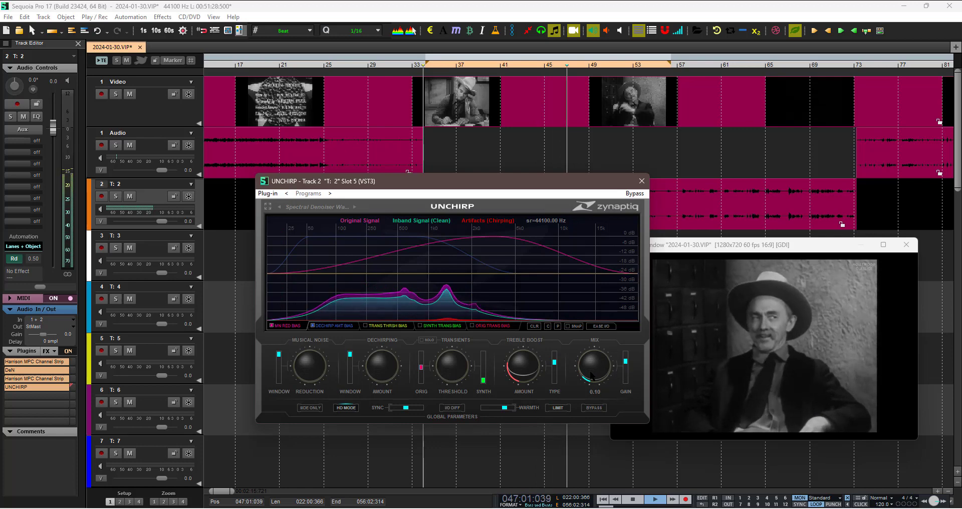
Compare the dialogue with UNCHIRP bypassed and active during playback
{"action": "left_click_drag", "start_coordinate": [542, 185], "coordinate": [499, 209]}
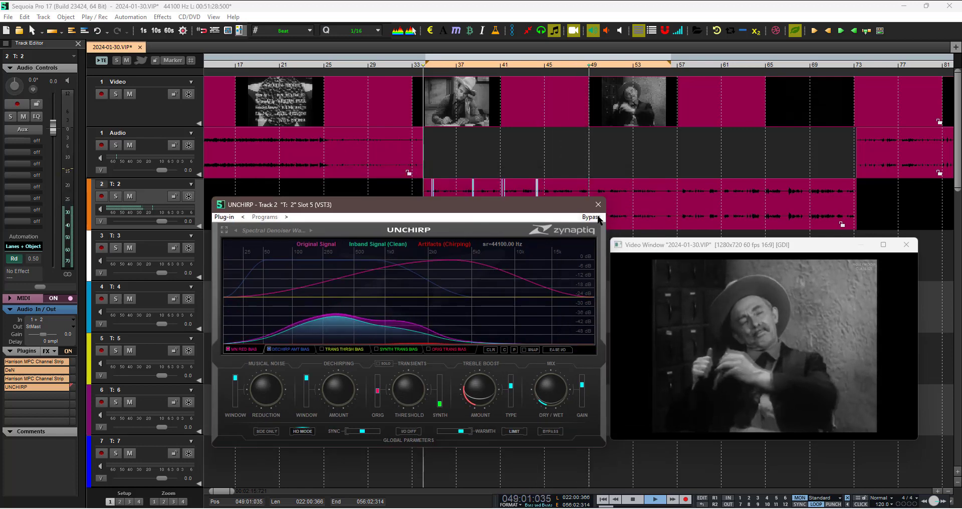
{"action": "left_click", "coordinate": [598, 218]}
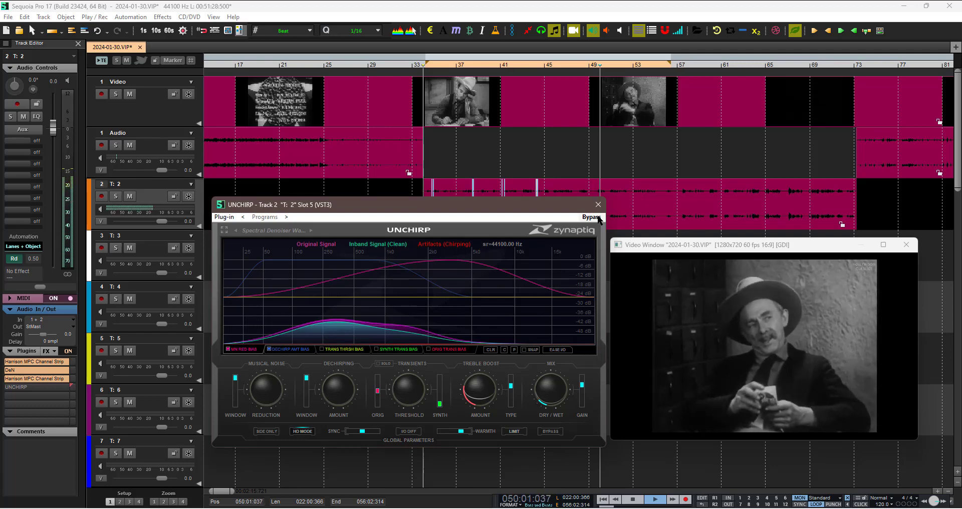
{"action": "left_click", "coordinate": [598, 218]}
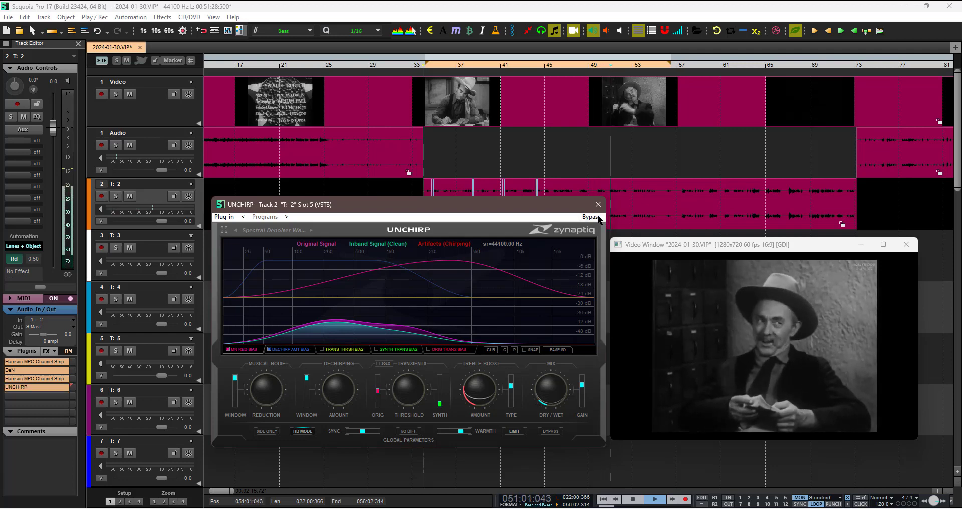
Raise UNCHIRP's musical noise reduction slightly, set treble boost to about 0.31 and dry/wet mix to about 0.25, and listen
{"action": "mouse_move", "coordinate": [398, 388]}
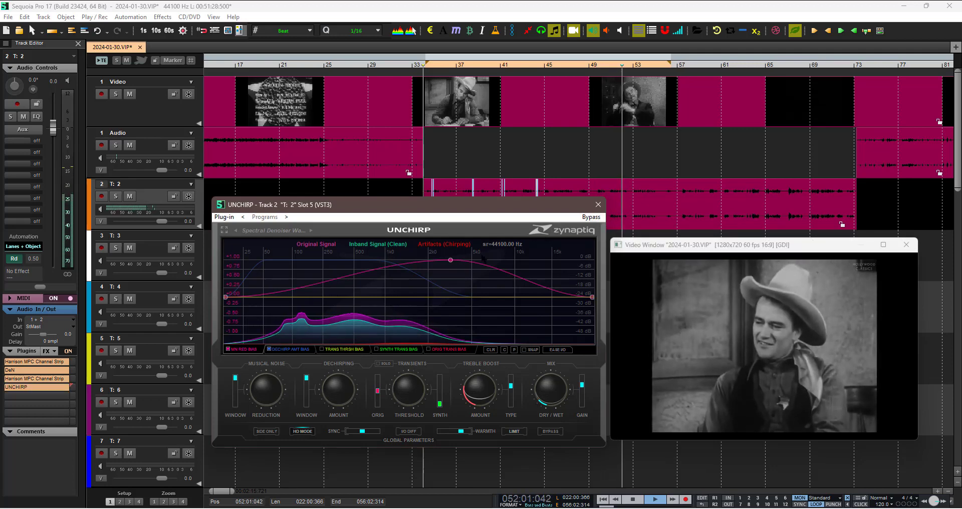
{"action": "mouse_move", "coordinate": [303, 400]}
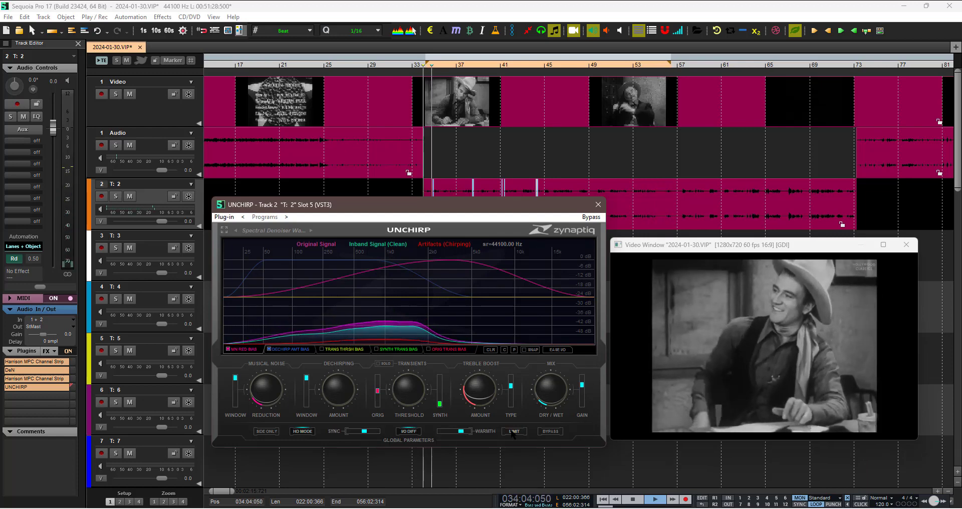
{"action": "mouse_move", "coordinate": [475, 395]}
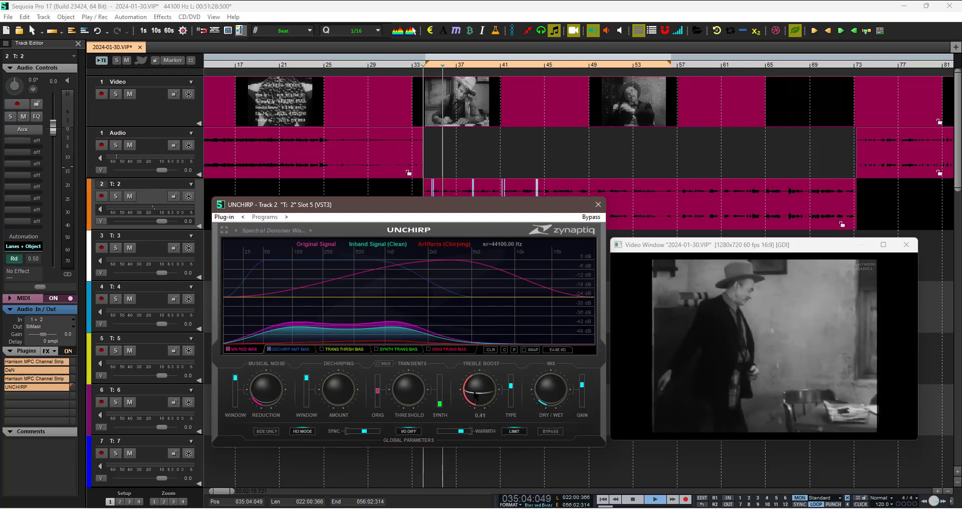
{"action": "mouse_move", "coordinate": [439, 404]}
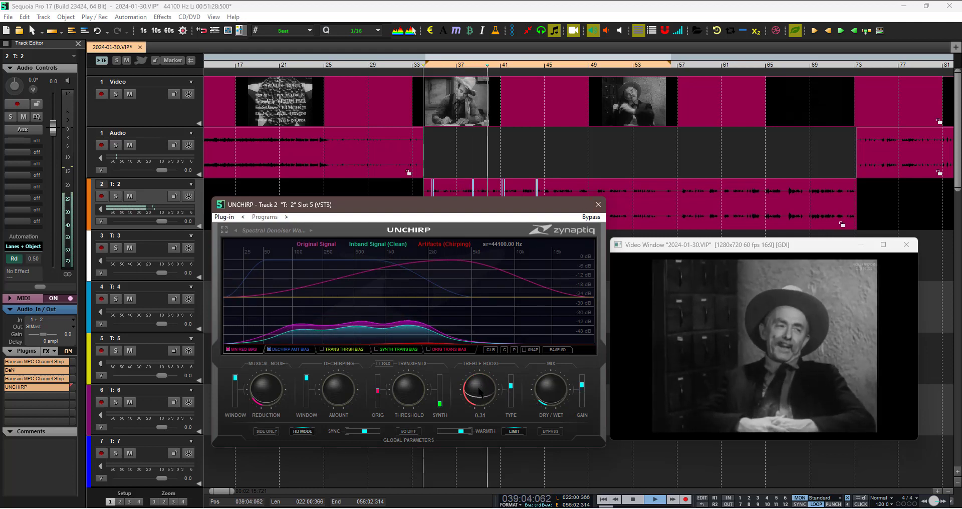
{"action": "scroll", "coordinate": [543, 397], "scroll_direction": "up", "scroll_amount": 3}
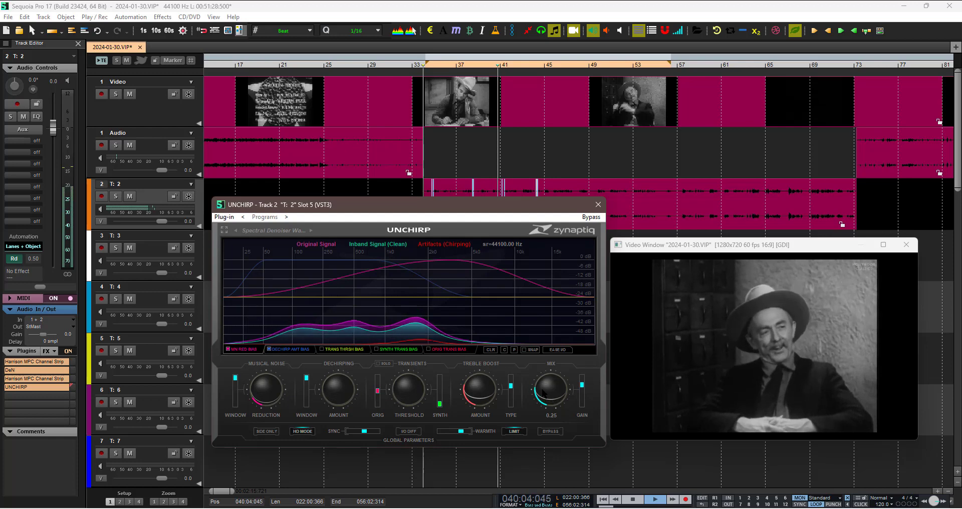
{"action": "scroll", "coordinate": [543, 393], "scroll_direction": "up", "scroll_amount": 5}
{"action": "left_click_drag", "start_coordinate": [499, 200], "coordinate": [508, 203]}
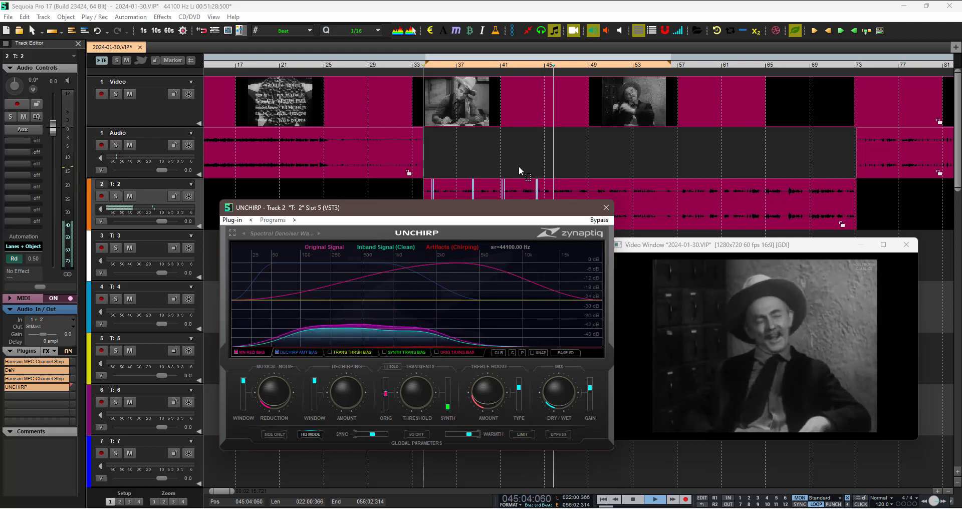
{"action": "left_click_drag", "start_coordinate": [512, 212], "coordinate": [495, 210]}
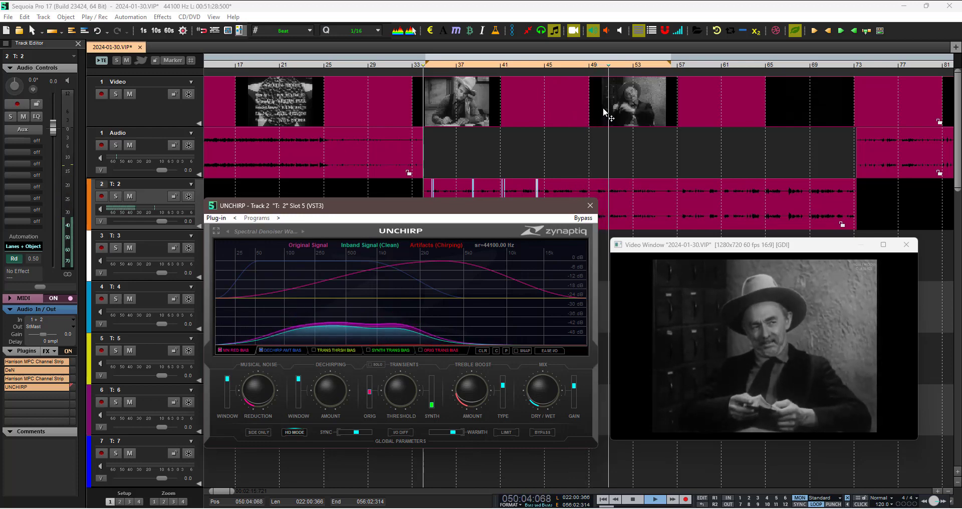
{"action": "key", "text": "space"}
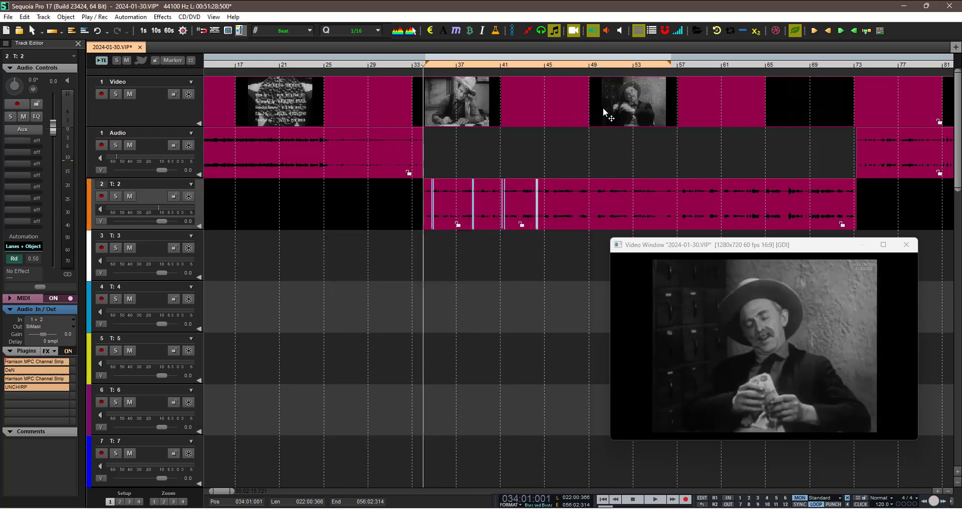
In the slot 4 channel strip, set the de-esser point to about 2.63 kHz at -4.0 dB and lower the denoiser's low band slightly
{"action": "left_click", "coordinate": [657, 500]}
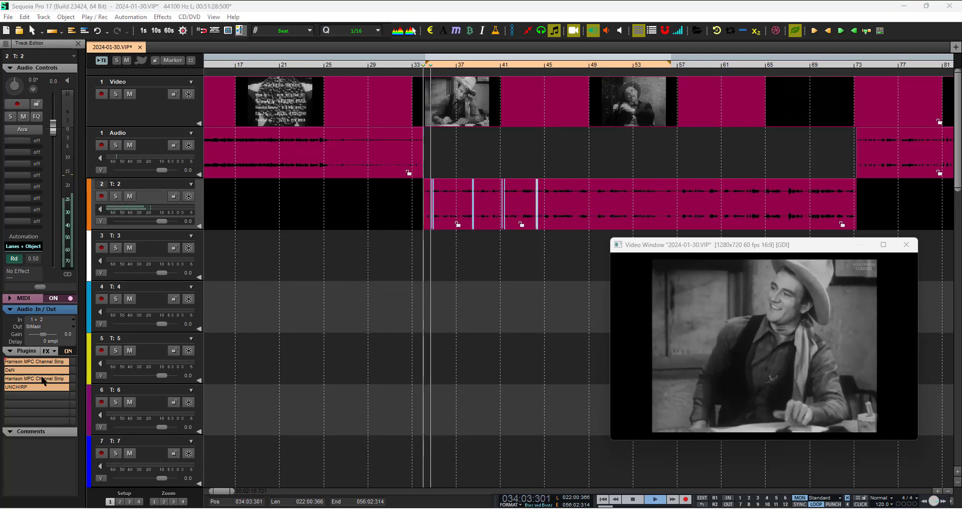
{"action": "left_click", "coordinate": [43, 379]}
{"action": "left_click_drag", "start_coordinate": [489, 122], "coordinate": [507, 112]}
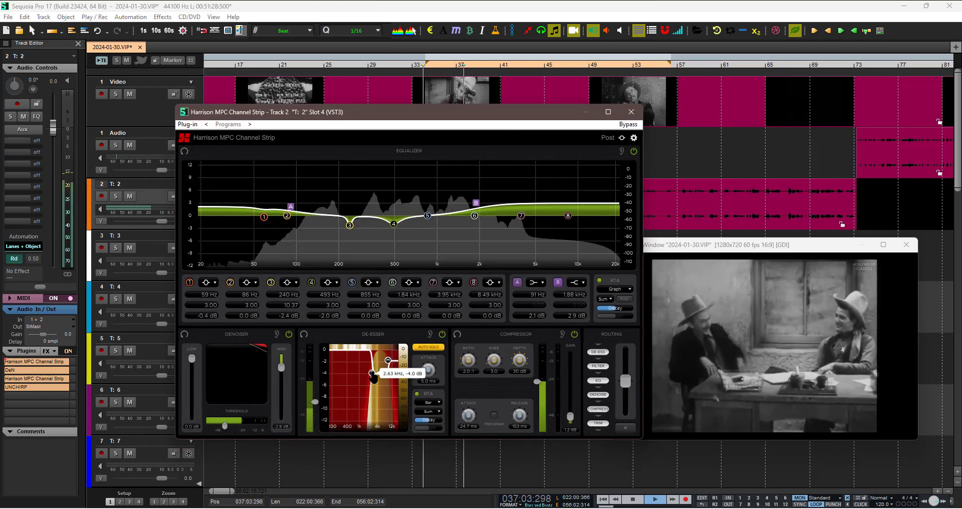
{"action": "left_click_drag", "start_coordinate": [373, 378], "coordinate": [375, 381]}
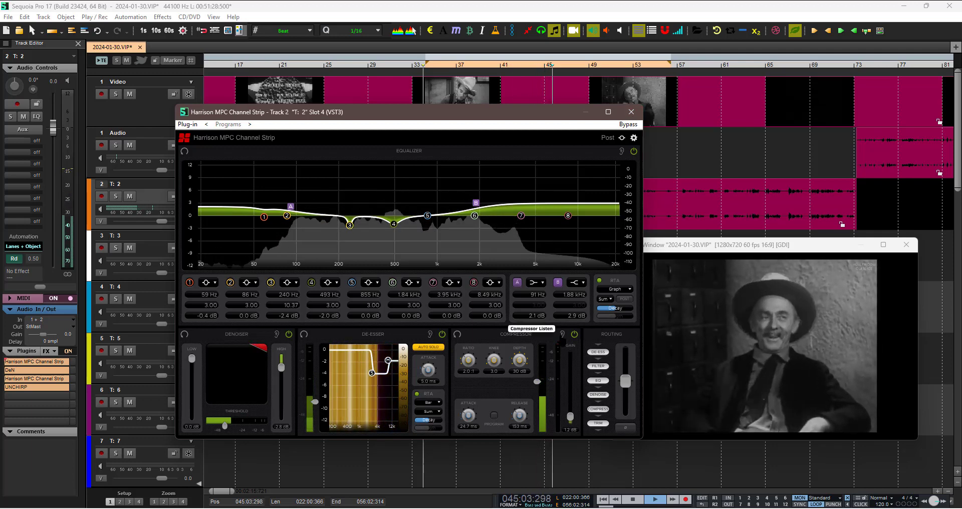
{"action": "left_click_drag", "start_coordinate": [191, 359], "coordinate": [194, 367]}
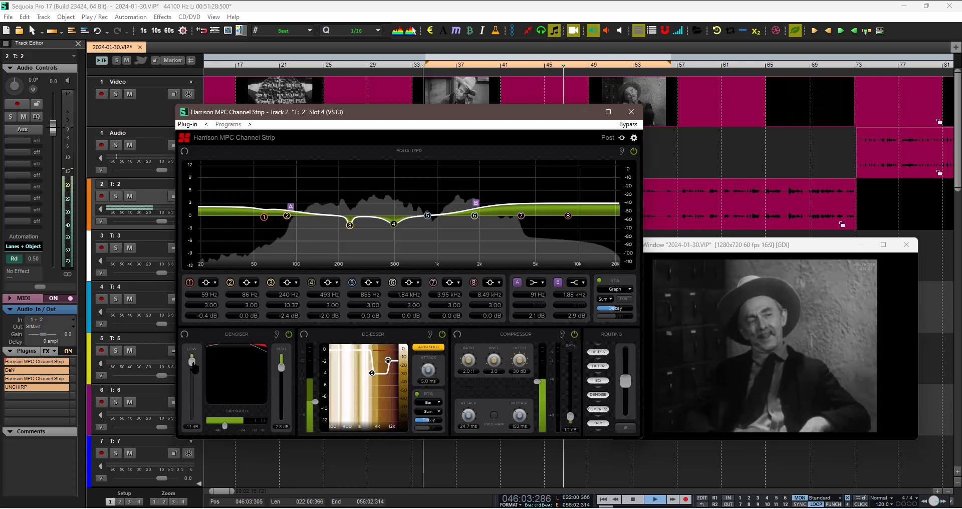
{"action": "left_click", "coordinate": [630, 112]}
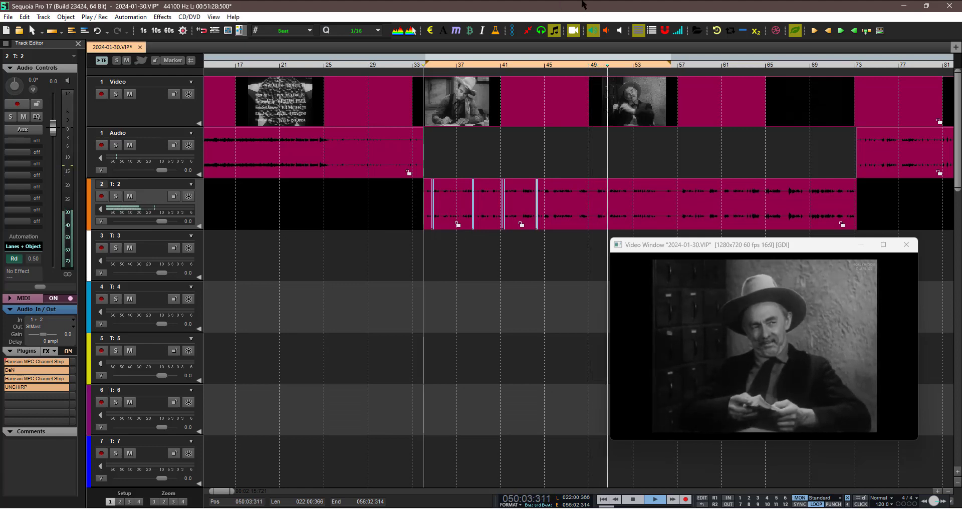
In Symphony3D on track 2, load the Small Live Spaces preset Teal Room 2 and set the mix to 5%
{"action": "left_click", "coordinate": [555, 240]}
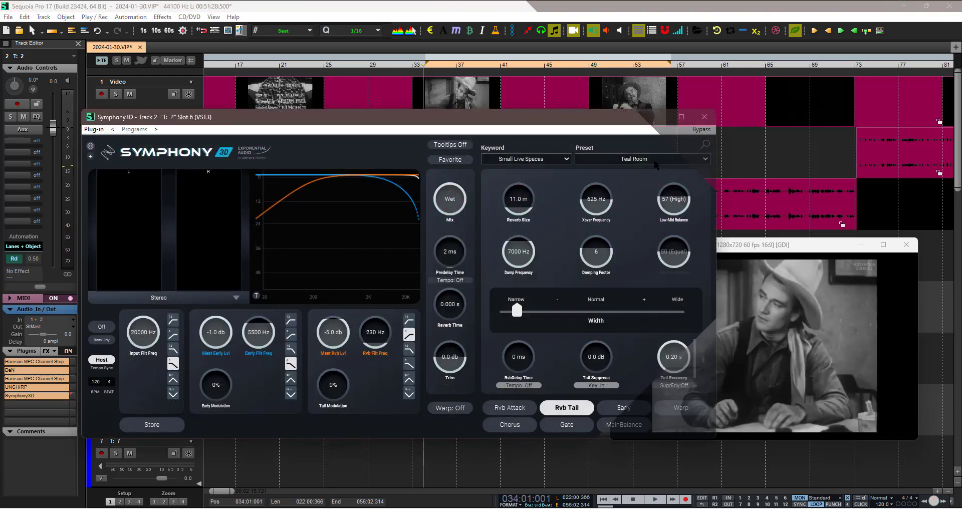
{"action": "left_click", "coordinate": [655, 158]}
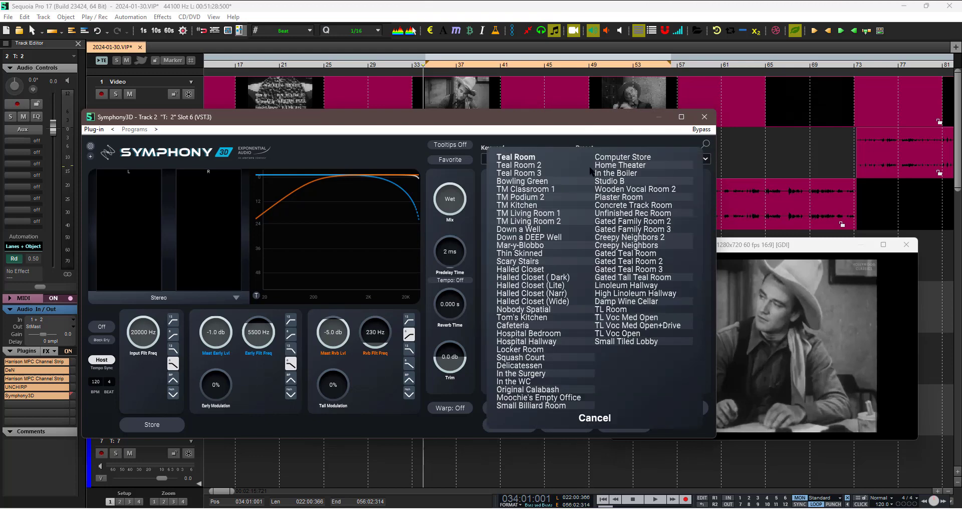
{"action": "left_click", "coordinate": [532, 166]}
{"action": "left_click", "coordinate": [464, 5]}
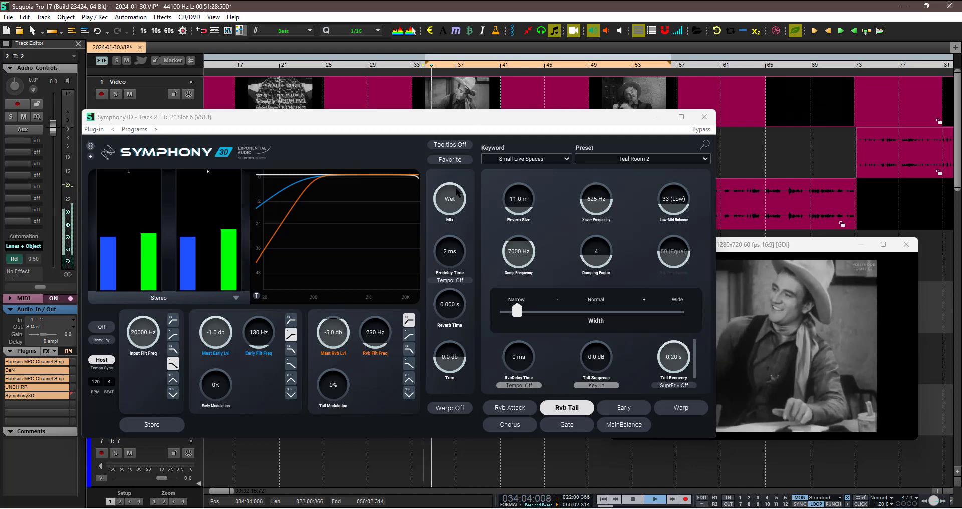
{"action": "left_click_drag", "start_coordinate": [457, 192], "coordinate": [434, 308]}
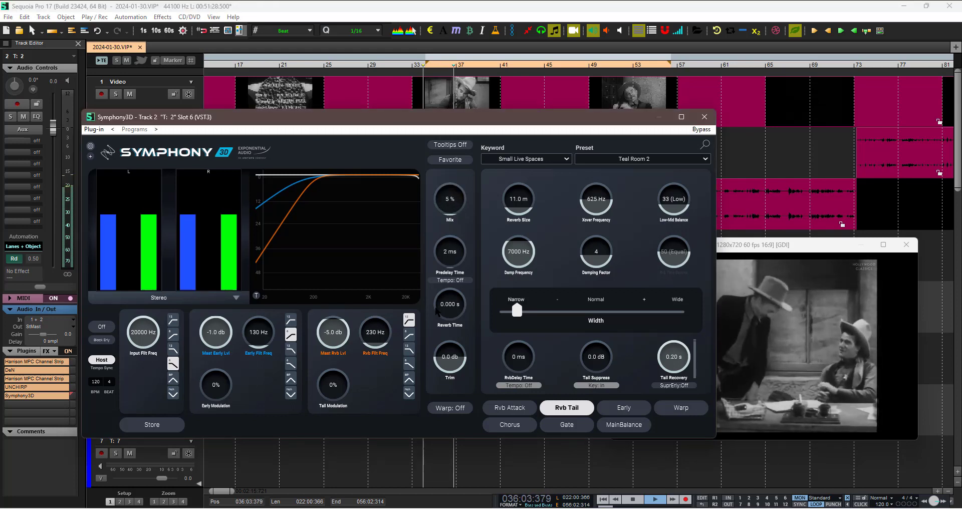
Close Symphony3D and reorder track 2's plugin chain so that UNCHIRP comes after Symphony3D
{"action": "left_click_drag", "start_coordinate": [542, 128], "coordinate": [575, 122]}
{"action": "left_click", "coordinate": [731, 105]}
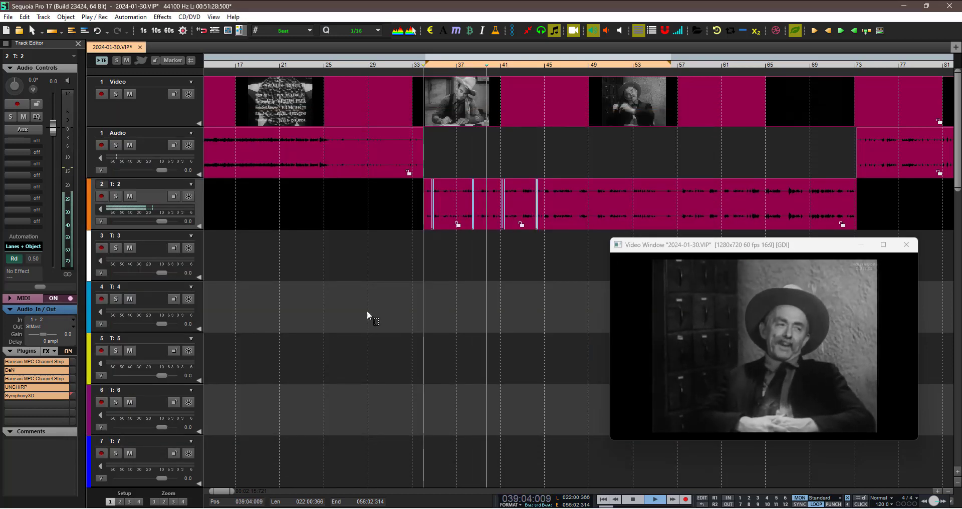
{"action": "left_click_drag", "start_coordinate": [36, 390], "coordinate": [36, 395]}
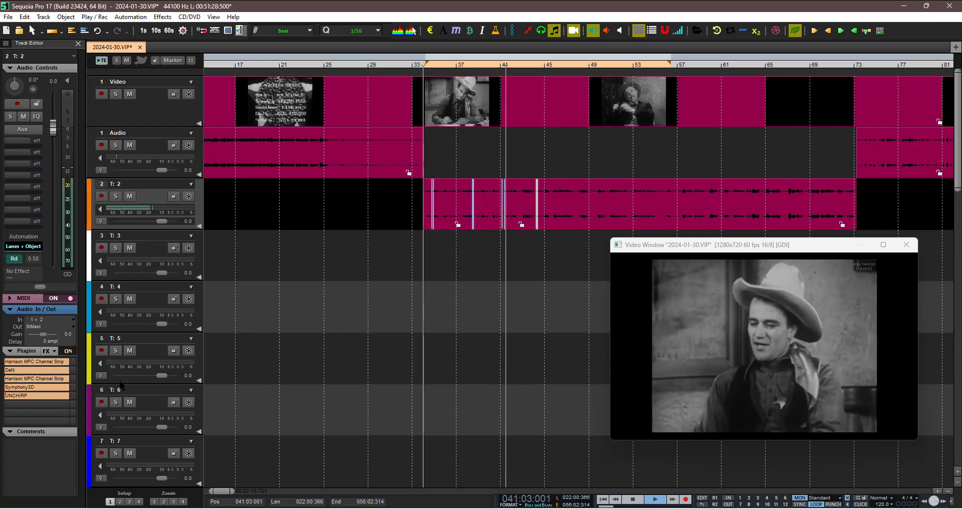
Open UNCHIRP in slot 6 of track 2, fine-tune the treble boost type, and turn off I/O Diff while listening
{"action": "right_click", "coordinate": [44, 395]}
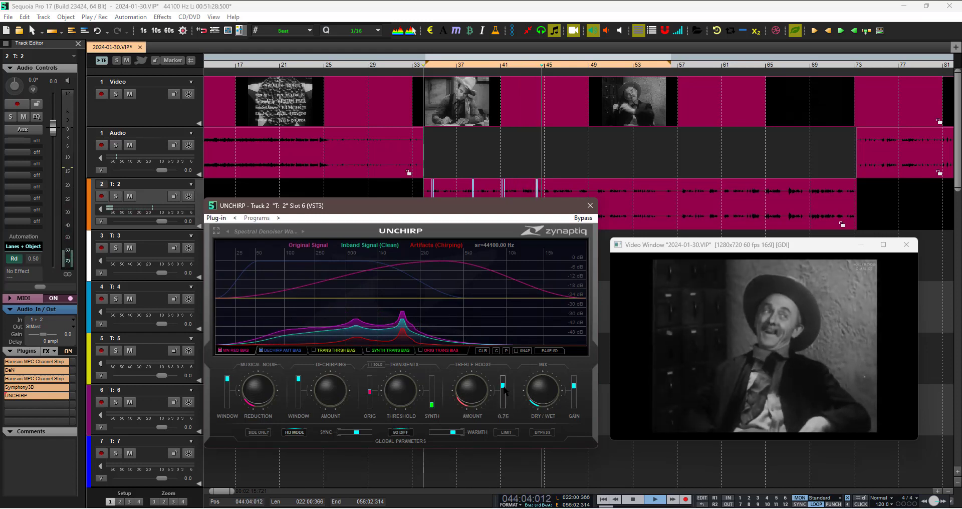
{"action": "mouse_move", "coordinate": [540, 401]}
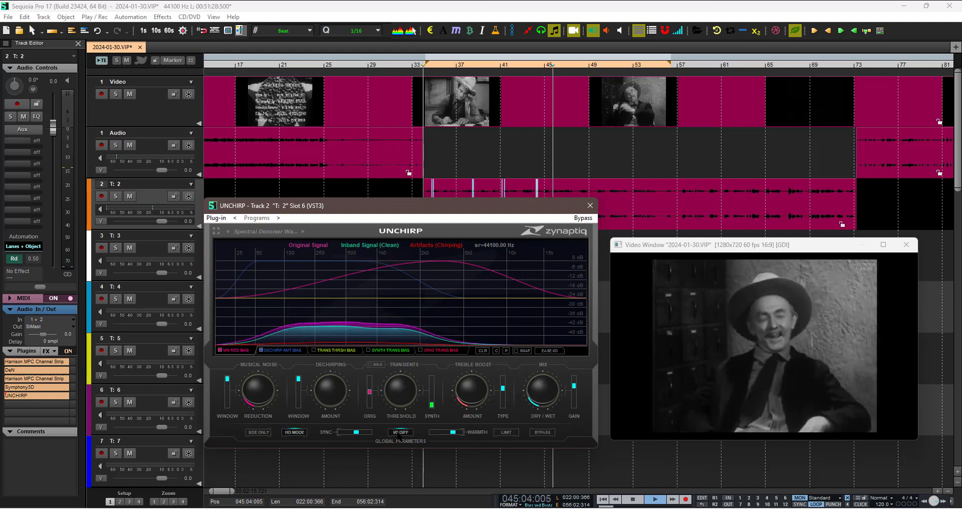
{"action": "mouse_move", "coordinate": [493, 381]}
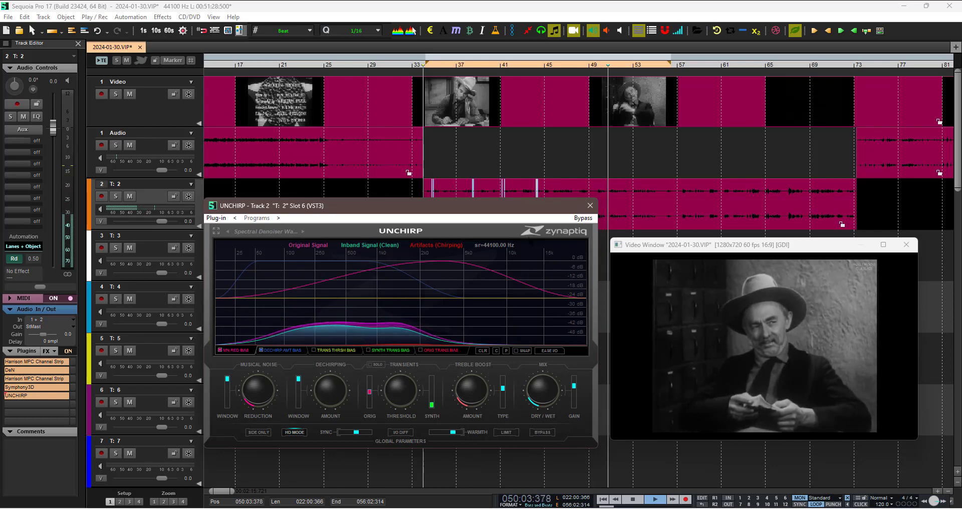
Reopen Symphony3D in slot 5 of track 2 and adjust the reverb mix to about 8%
{"action": "left_click", "coordinate": [48, 388]}
{"action": "left_click", "coordinate": [48, 388]}
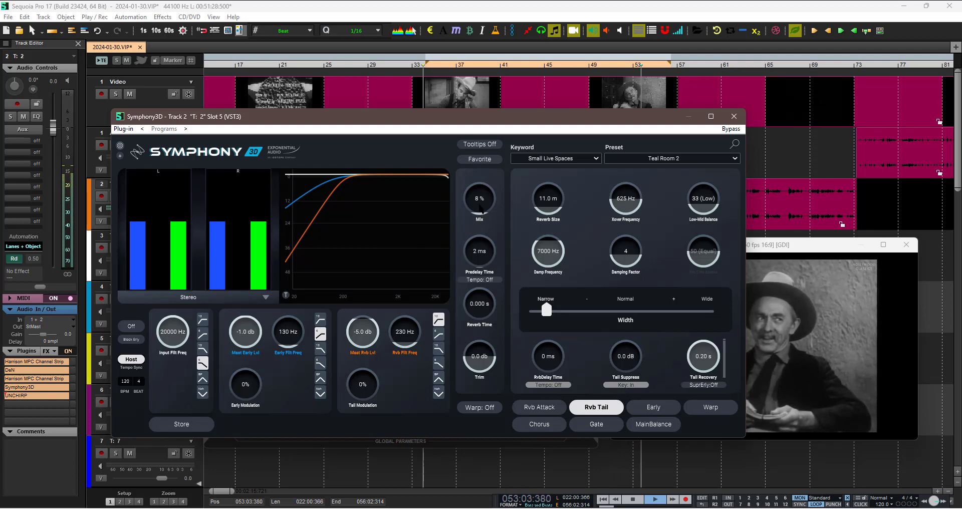
{"action": "left_click_drag", "start_coordinate": [479, 207], "coordinate": [480, 212]}
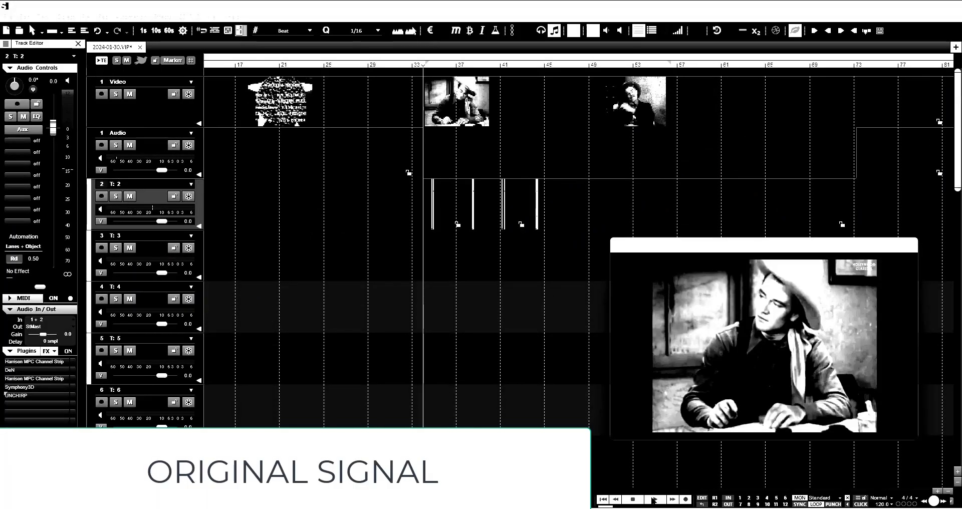
Play the film clip from the start of the marked range to hear the original signal
{"action": "left_click", "coordinate": [653, 499]}
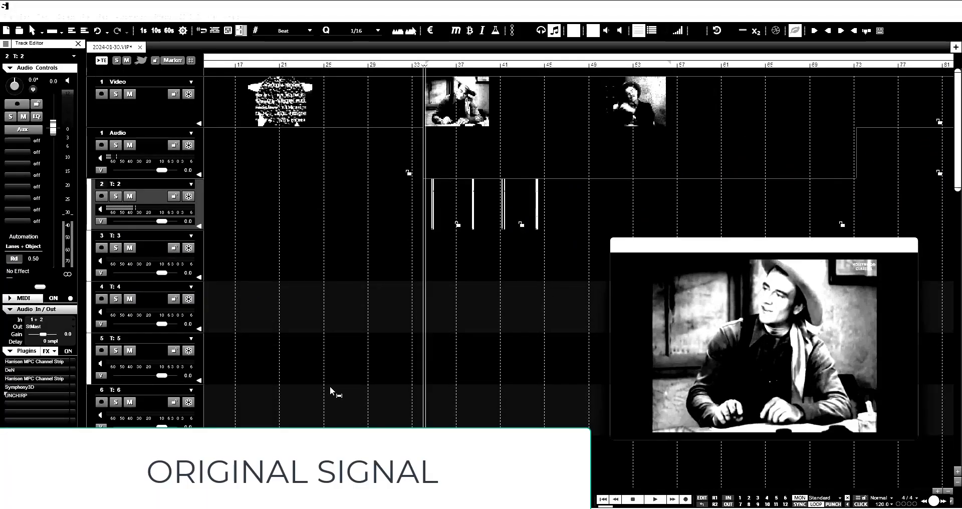